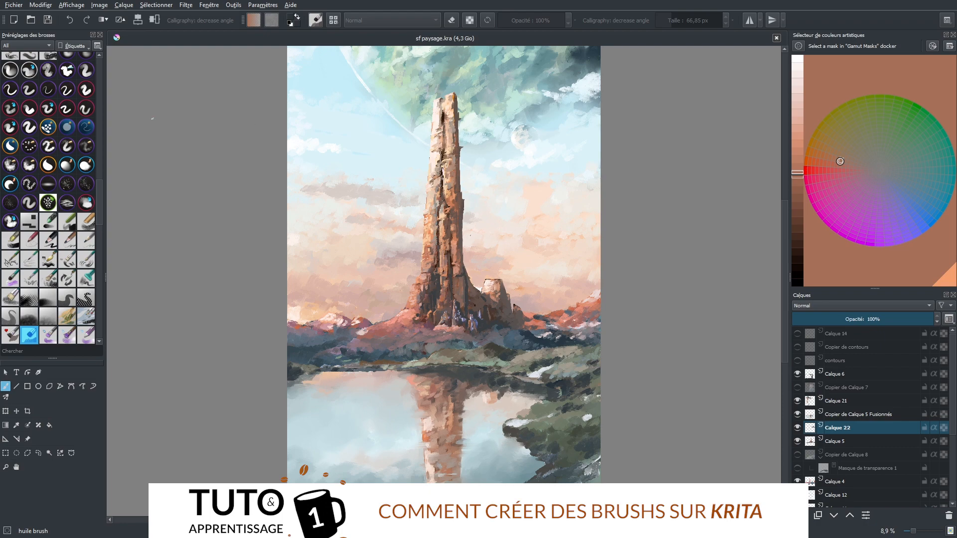
pyautogui.moveTo(102, 197); pyautogui.dragTo(102, 82)
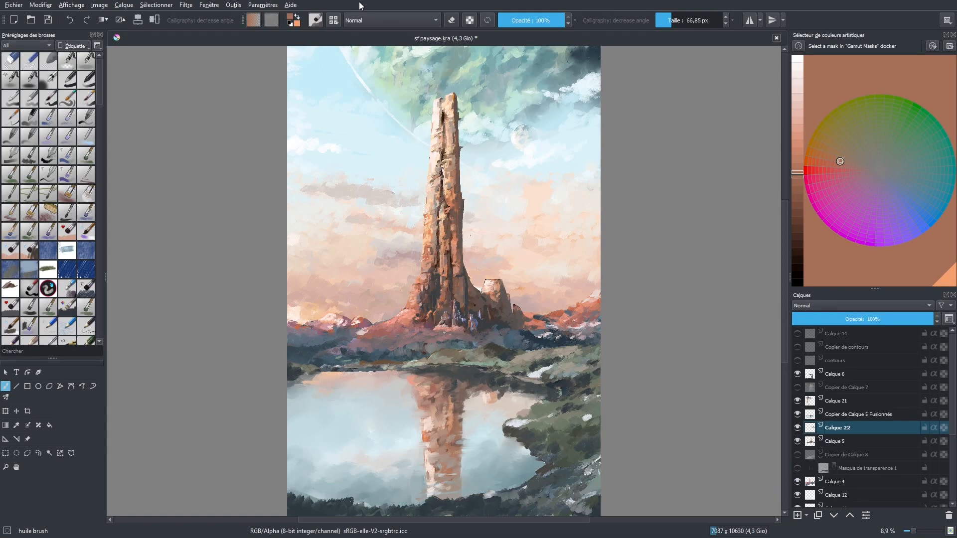
# Create a new document of 1920 × 1080 pixels
pyautogui.hotkey('ctrl', 'n')
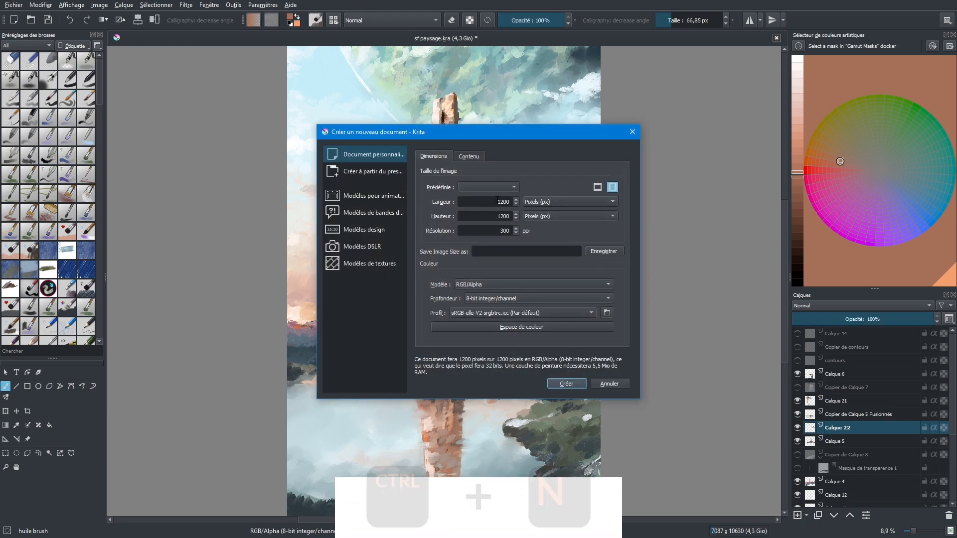
pyautogui.doubleClick(503, 202)
pyautogui.write('1920')
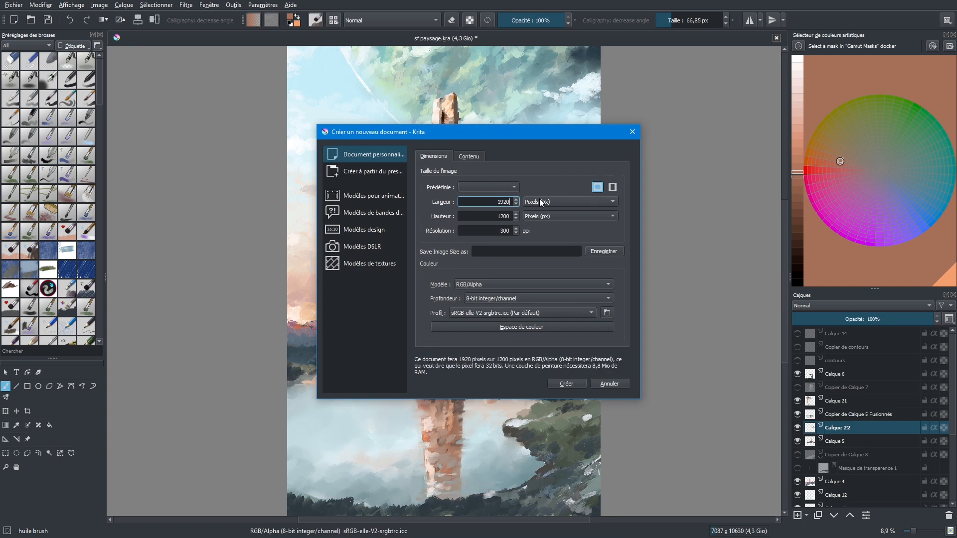
pyautogui.press('Tab')
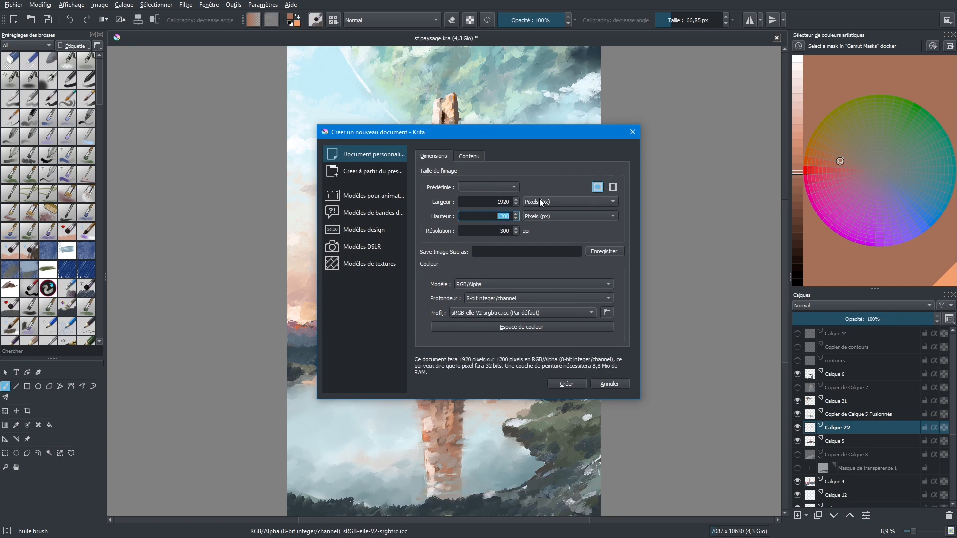
pyautogui.write('1080')
pyautogui.click(568, 384)
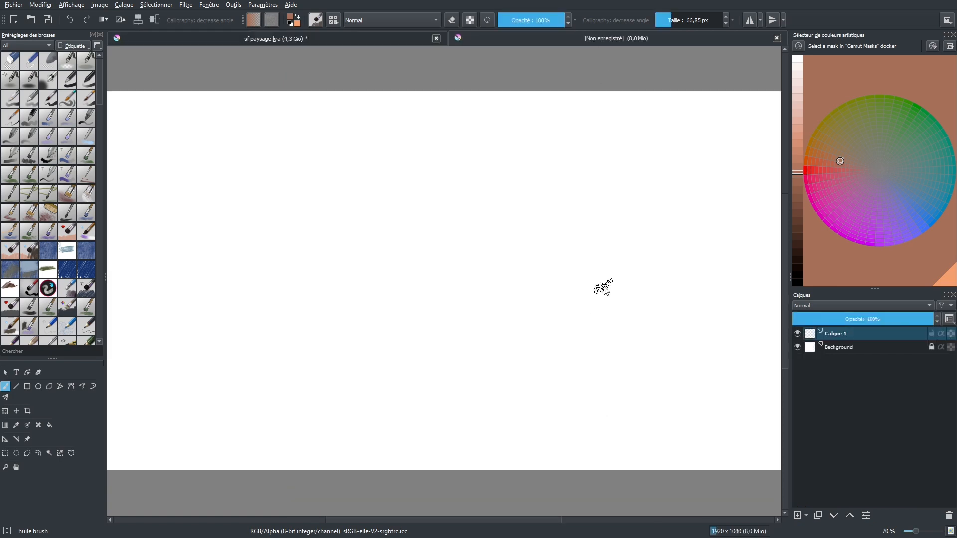
# Create another new document sized 1200 × 1200 pixels
pyautogui.hotkey('ctrl', 'n')
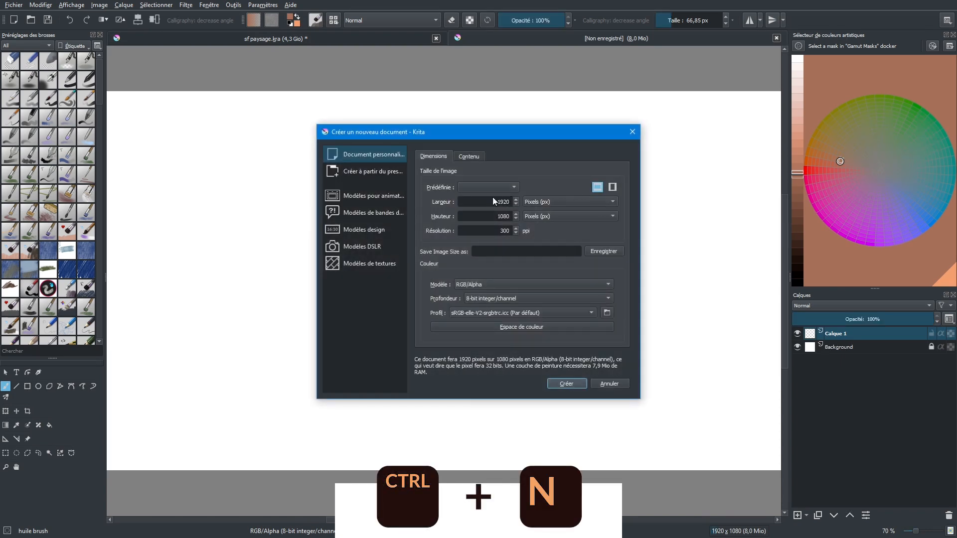
pyautogui.moveTo(498, 202); pyautogui.dragTo(546, 204)
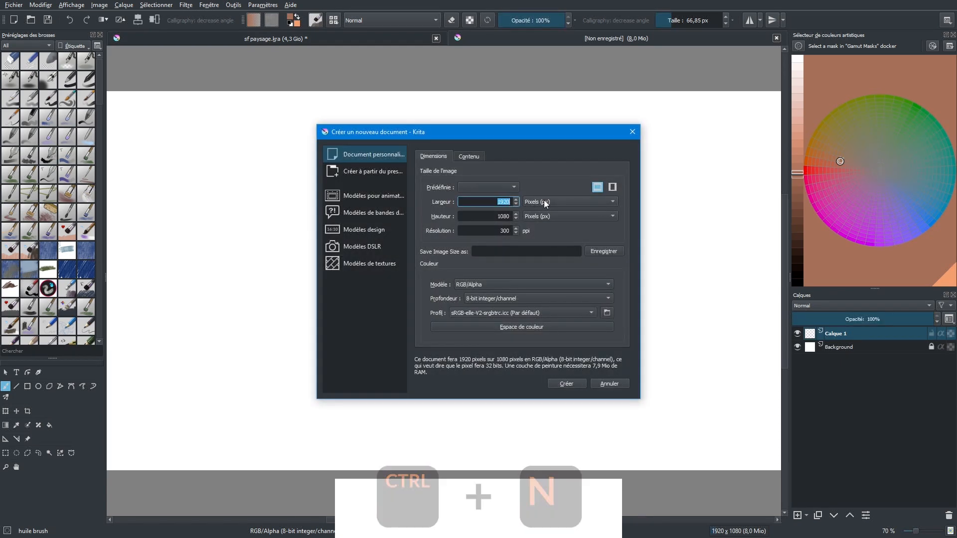
pyautogui.write('1')
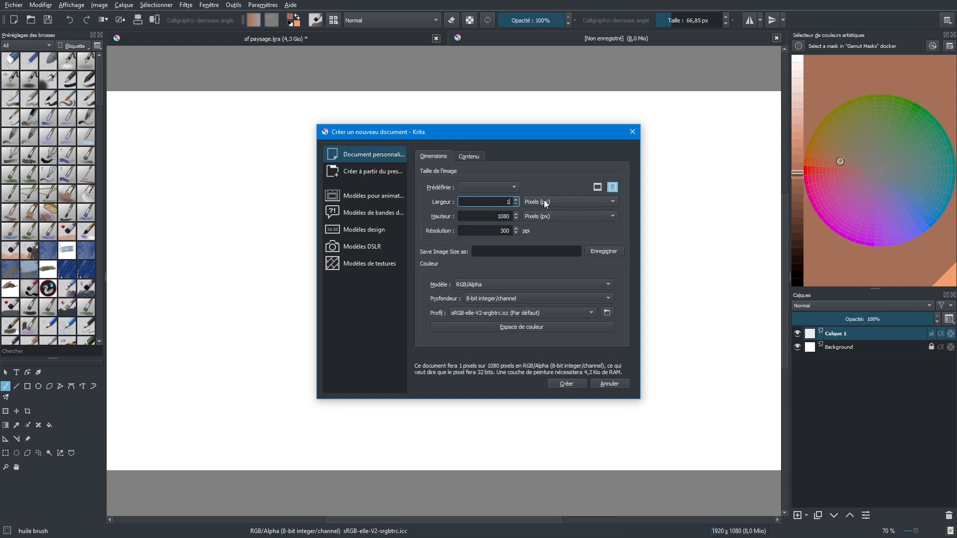
pyautogui.write('200')
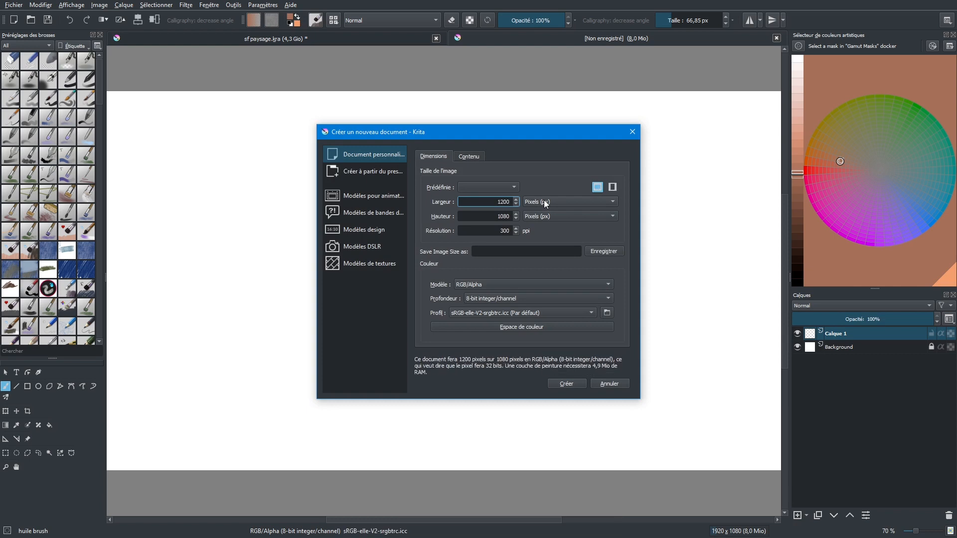
pyautogui.press('Tab')
pyautogui.write('2')
pyautogui.write('200')
pyautogui.hotkey('ctrl', 'a')
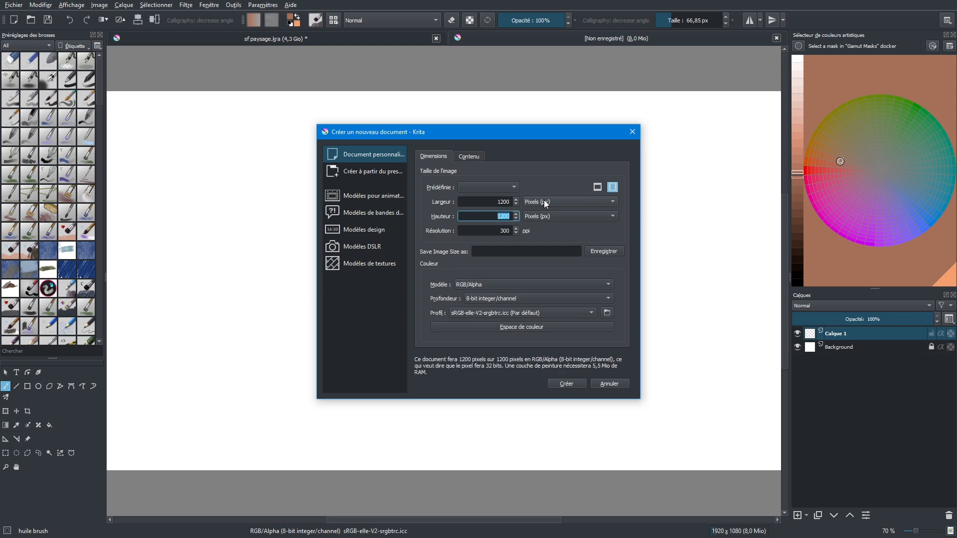
pyautogui.click(572, 381)
# Select the b) Basic-5 Size brush preset and set the paint colour to black
pyautogui.scroll(-1, 607, 315)
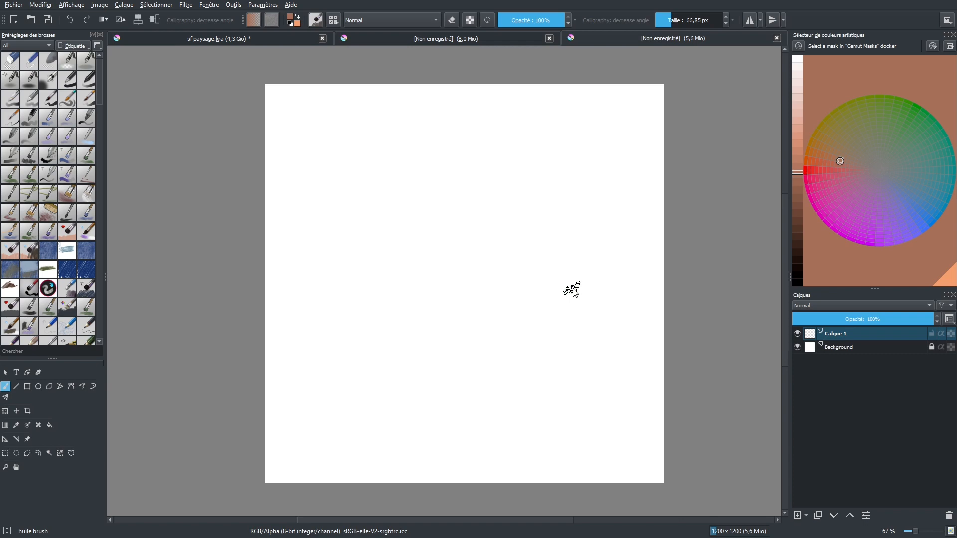
pyautogui.scroll(-1, 102, 78)
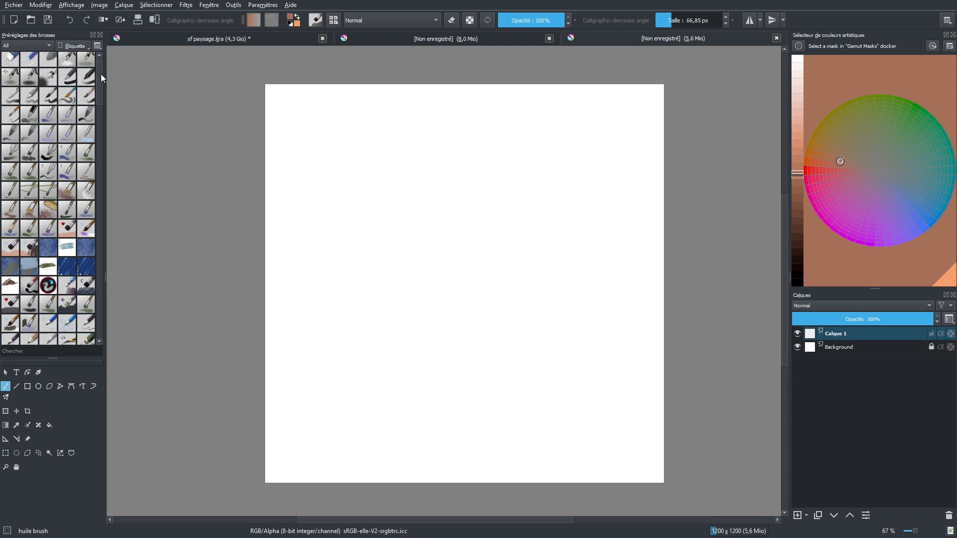
pyautogui.scroll(-3, 102, 78)
pyautogui.moveTo(100, 75)
pyautogui.mouseDown()
pyautogui.moveTo(100, 230)
pyautogui.moveTo(100, 60)
pyautogui.moveTo(100, 254)
pyautogui.moveTo(82, 293)
pyautogui.moveTo(99, 75)
pyautogui.mouseUp()
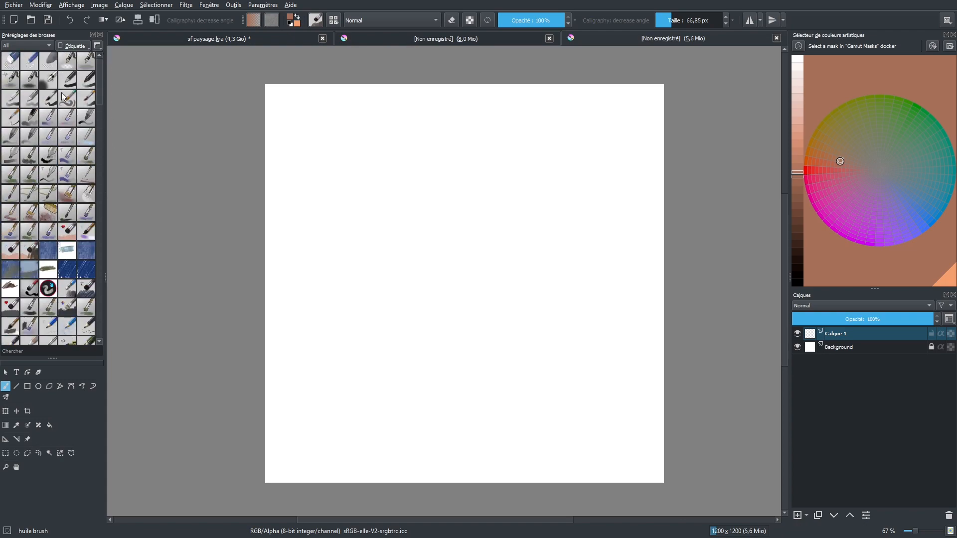
pyautogui.moveTo(56, 106)
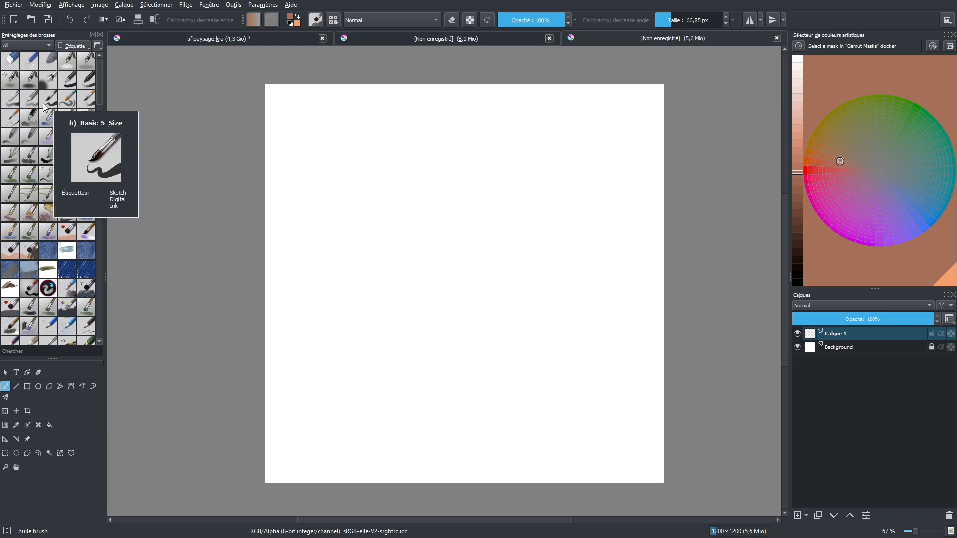
pyautogui.click(48, 100)
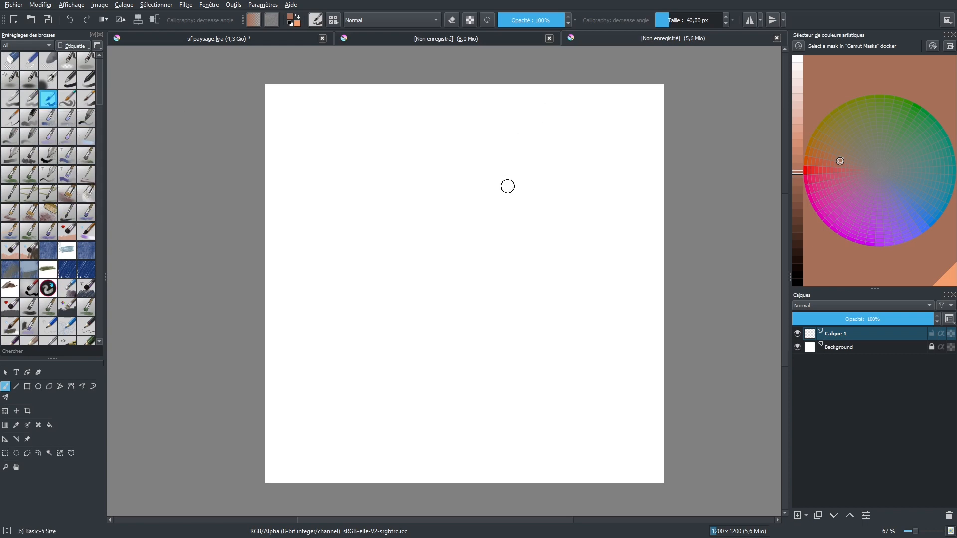
pyautogui.click(799, 281)
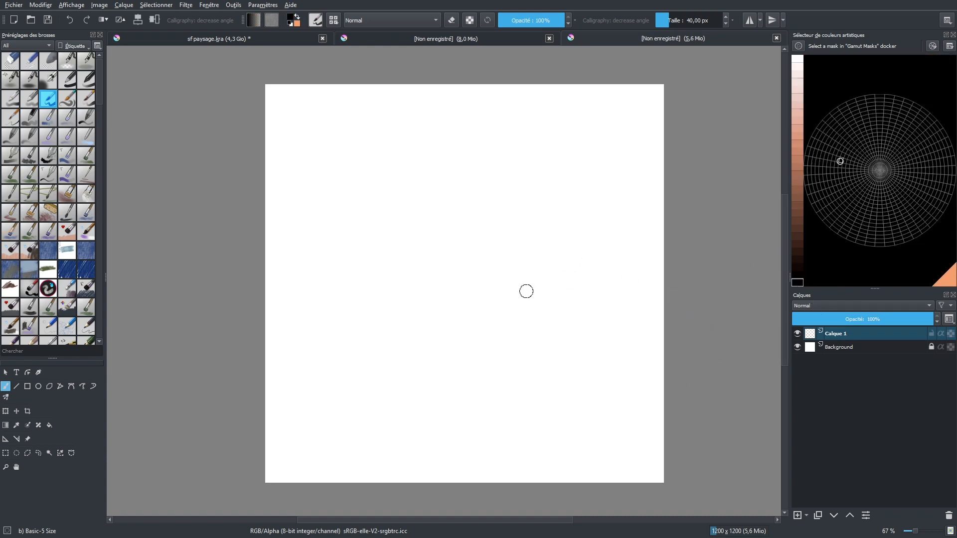
# Paint a cluster of black blobs and diagonal dabs in the middle of the canvas
pyautogui.moveTo(501, 234)
pyautogui.mouseDown()
pyautogui.moveTo(486, 272)
pyautogui.moveTo(502, 256)
pyautogui.moveTo(478, 281)
pyautogui.moveTo(500, 240)
pyautogui.moveTo(474, 279)
pyautogui.moveTo(483, 284)
pyautogui.mouseUp()
pyautogui.moveTo(416, 221)
pyautogui.mouseDown()
pyautogui.moveTo(456, 201)
pyautogui.moveTo(451, 213)
pyautogui.mouseUp()
pyautogui.moveTo(498, 192); pyautogui.dragTo(491, 205)
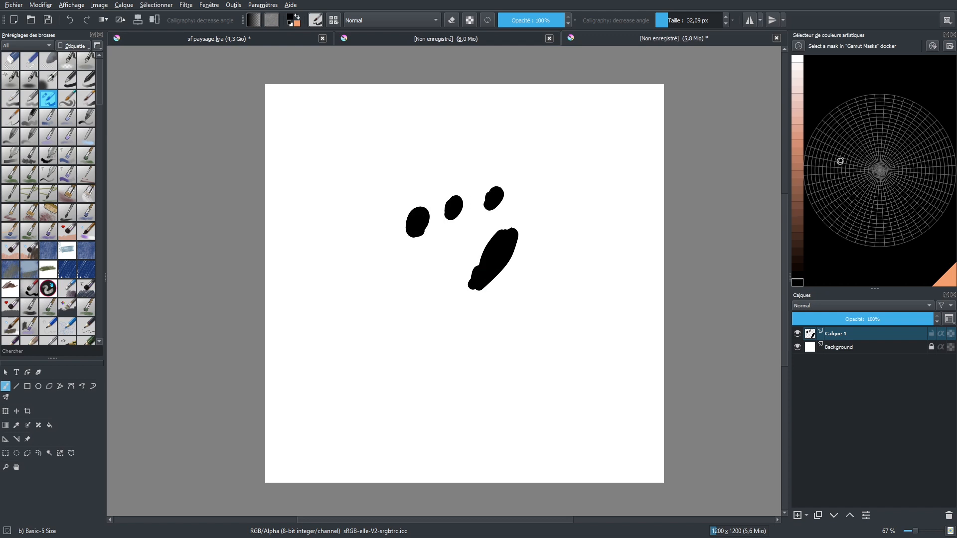
pyautogui.moveTo(446, 262); pyautogui.dragTo(404, 301)
pyautogui.moveTo(450, 244)
pyautogui.mouseDown()
pyautogui.moveTo(431, 294)
pyautogui.moveTo(402, 314)
pyautogui.moveTo(437, 294)
pyautogui.mouseUp()
pyautogui.click(455, 273)
pyautogui.moveTo(371, 272); pyautogui.dragTo(376, 279)
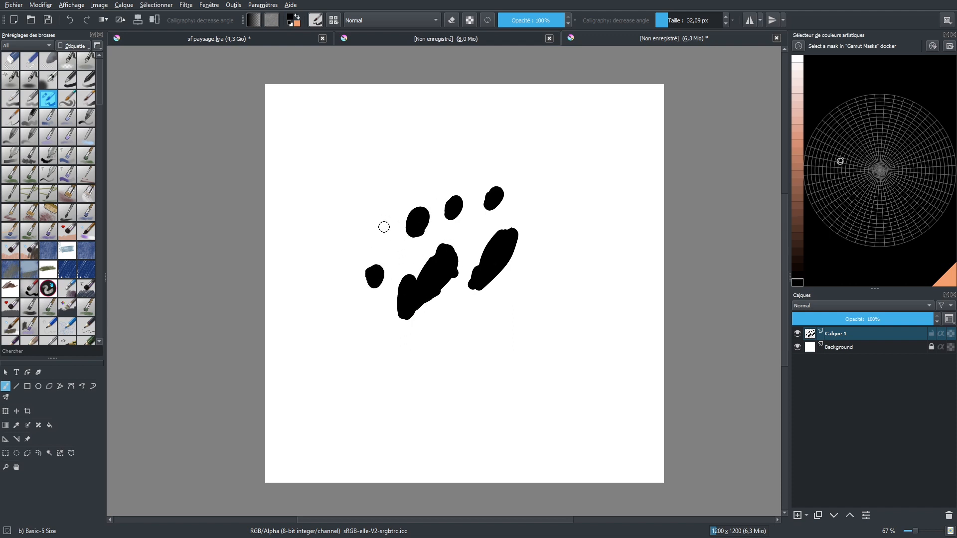
pyautogui.moveTo(384, 212)
pyautogui.mouseDown()
pyautogui.moveTo(378, 243)
pyautogui.moveTo(401, 212)
pyautogui.moveTo(402, 231)
pyautogui.moveTo(400, 204)
pyautogui.mouseUp()
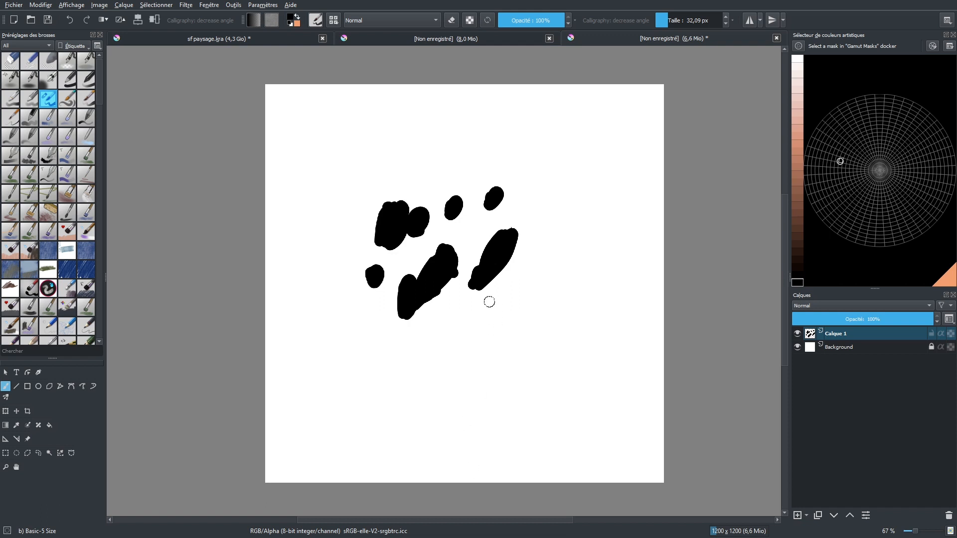
pyautogui.moveTo(489, 340); pyautogui.dragTo(476, 350)
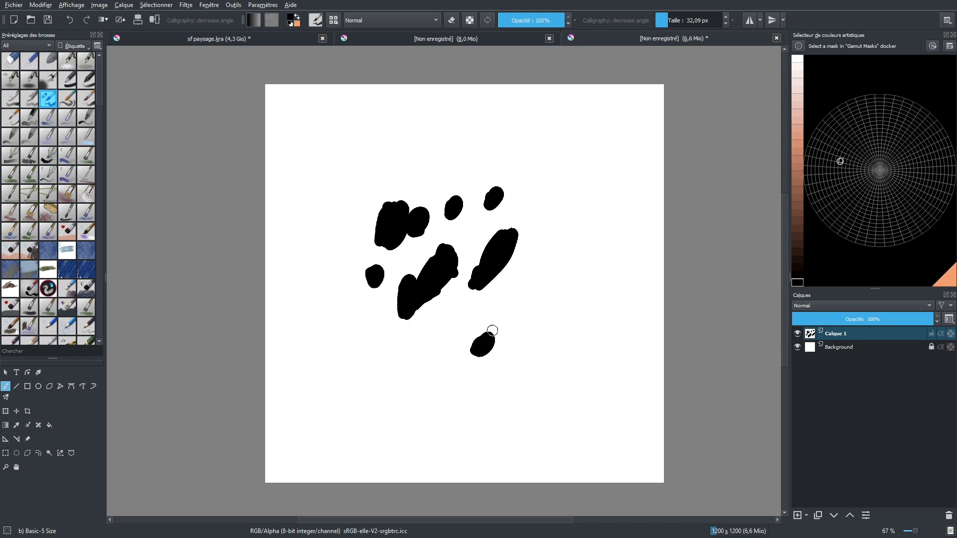
pyautogui.moveTo(528, 303); pyautogui.dragTo(517, 315)
# Open the brush settings editor to examine the brush tip options, then close it
pyautogui.click(316, 20)
pyautogui.scroll(-3, 414, 138)
pyautogui.scroll(3, 418, 123)
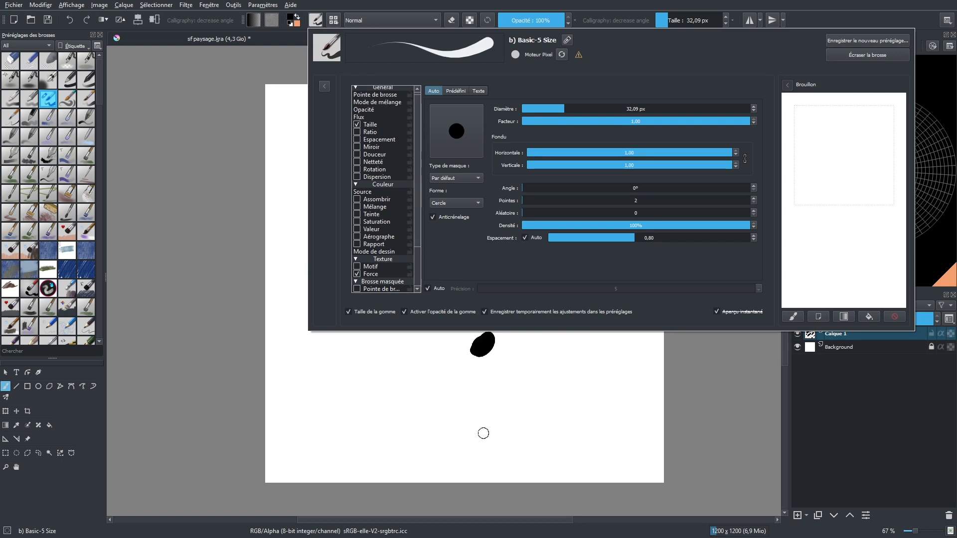
pyautogui.click(492, 369)
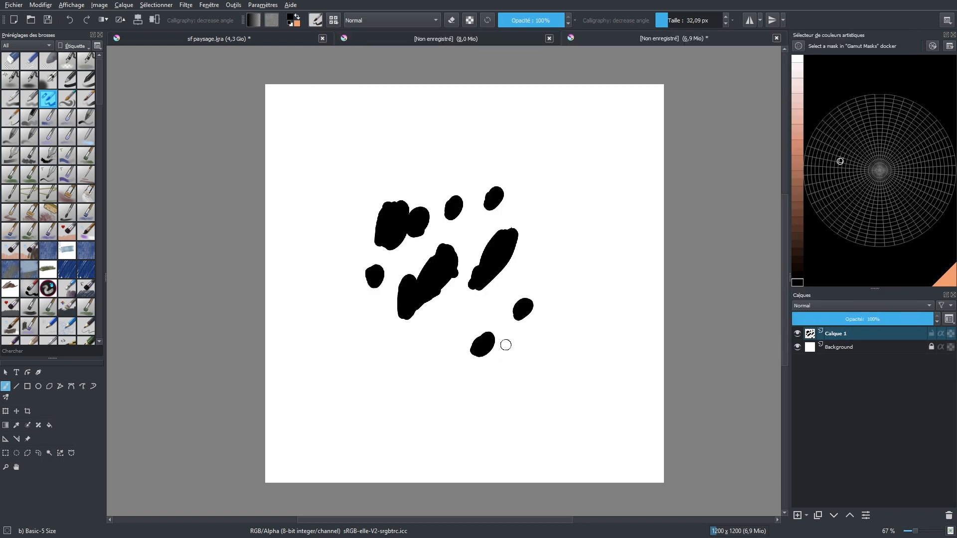
# Add diagonal splashes, thin streaks and small dots around the black cluster
pyautogui.moveTo(518, 331)
pyautogui.mouseDown()
pyautogui.moveTo(522, 321)
pyautogui.moveTo(527, 332)
pyautogui.mouseUp()
pyautogui.moveTo(522, 273); pyautogui.dragTo(405, 390)
pyautogui.moveTo(449, 324)
pyautogui.mouseDown()
pyautogui.moveTo(424, 348)
pyautogui.moveTo(441, 328)
pyautogui.mouseUp()
pyautogui.moveTo(385, 350)
pyautogui.mouseDown()
pyautogui.moveTo(420, 311)
pyautogui.moveTo(376, 363)
pyautogui.moveTo(440, 292)
pyautogui.moveTo(413, 324)
pyautogui.moveTo(354, 342)
pyautogui.moveTo(364, 315)
pyautogui.mouseUp()
pyautogui.click(384, 300)
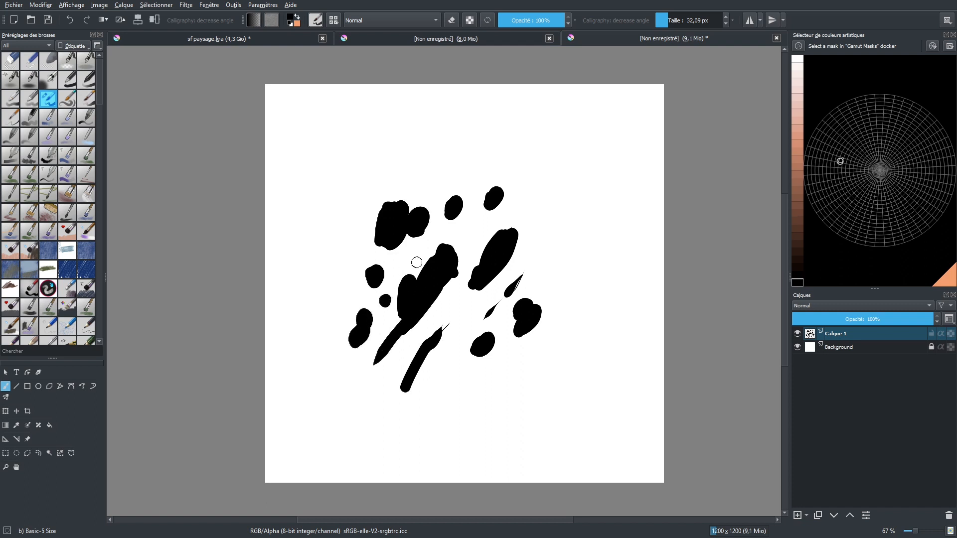
pyautogui.click(521, 209)
pyautogui.keyDown('shift'); pyautogui.moveTo(523, 198); pyautogui.dragTo(524, 185); pyautogui.keyUp('shift')
pyautogui.click(519, 159)
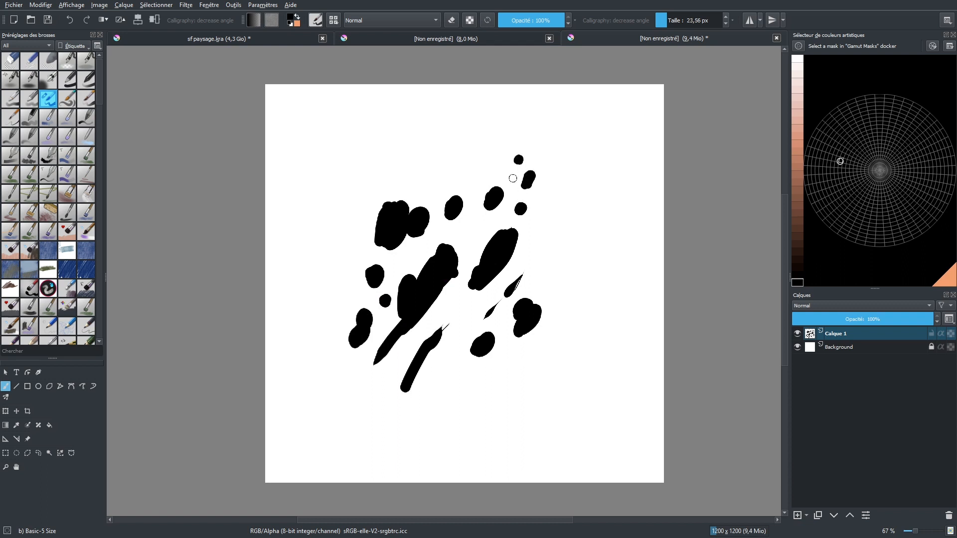
# Paint more diagonal strokes toward the upper right with a smaller brush size
pyautogui.moveTo(476, 233); pyautogui.dragTo(457, 273)
pyautogui.moveTo(482, 230)
pyautogui.mouseDown()
pyautogui.moveTo(470, 259)
pyautogui.moveTo(479, 253)
pyautogui.mouseUp()
pyautogui.moveTo(564, 236); pyautogui.dragTo(552, 257)
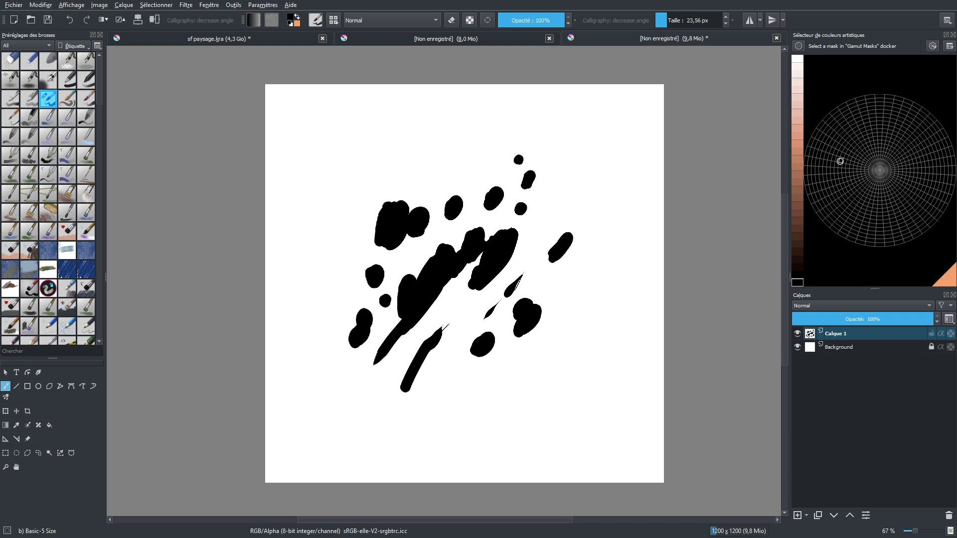
pyautogui.moveTo(585, 183); pyautogui.dragTo(527, 257)
pyautogui.press('[')
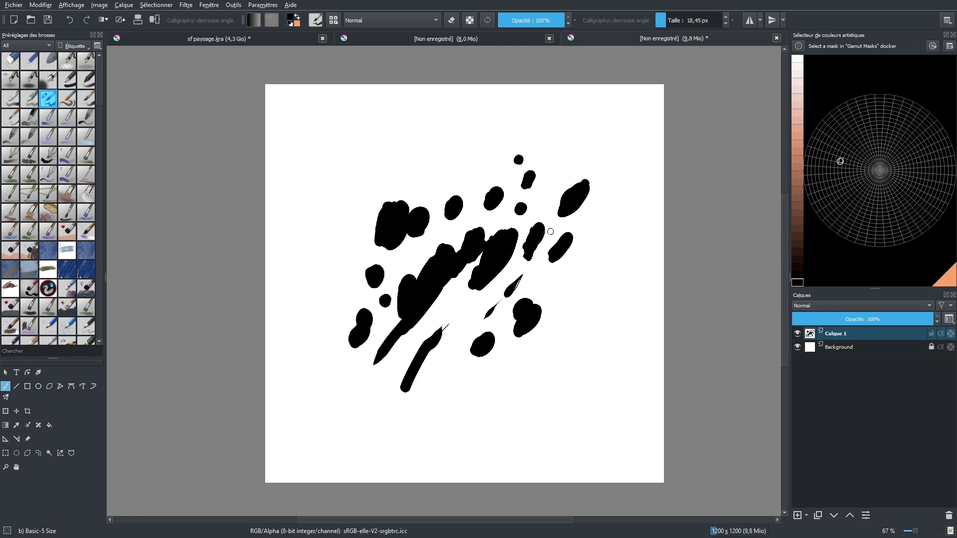
pyautogui.moveTo(425, 362)
pyautogui.mouseDown()
pyautogui.moveTo(412, 384)
pyautogui.moveTo(429, 366)
pyautogui.moveTo(403, 381)
pyautogui.moveTo(444, 374)
pyautogui.moveTo(387, 377)
pyautogui.moveTo(387, 366)
pyautogui.moveTo(376, 389)
pyautogui.moveTo(390, 359)
pyautogui.moveTo(382, 392)
pyautogui.mouseUp()
# Erase gaps through the black strokes, switching between eraser and brush modes
pyautogui.press('e')
pyautogui.moveTo(391, 341)
pyautogui.mouseDown()
pyautogui.moveTo(429, 290)
pyautogui.moveTo(425, 272)
pyautogui.moveTo(454, 256)
pyautogui.mouseUp()
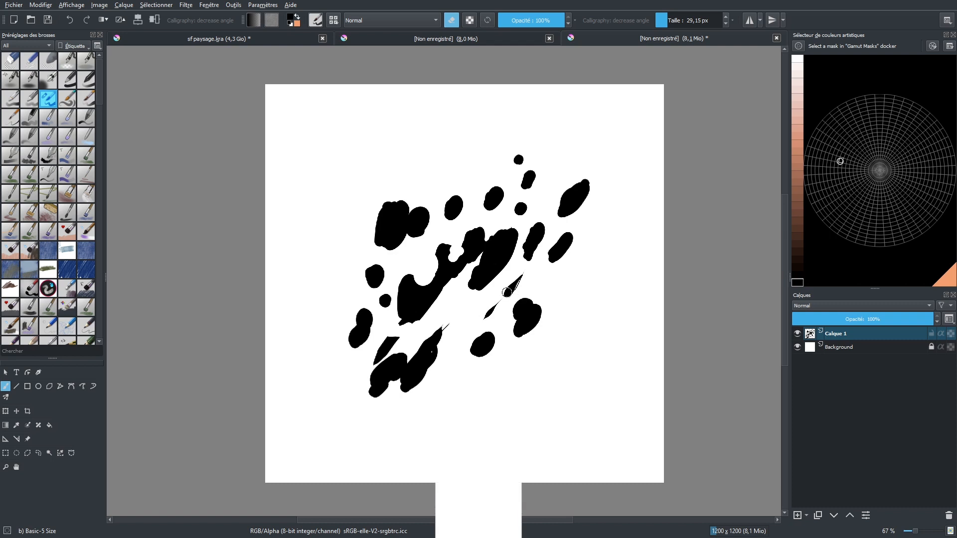
pyautogui.press('e')
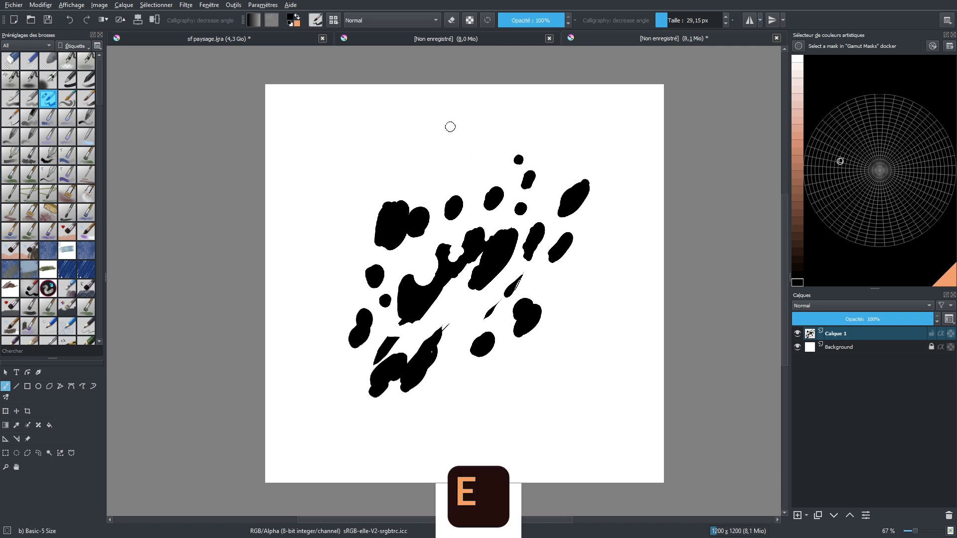
pyautogui.press('e')
pyautogui.moveTo(438, 320)
pyautogui.mouseDown()
pyautogui.moveTo(400, 323)
pyautogui.moveTo(433, 314)
pyautogui.mouseUp()
pyautogui.press('e')
pyautogui.moveTo(427, 274)
pyautogui.mouseDown()
pyautogui.moveTo(437, 283)
pyautogui.moveTo(427, 278)
pyautogui.moveTo(433, 270)
pyautogui.mouseUp()
pyautogui.press('e')
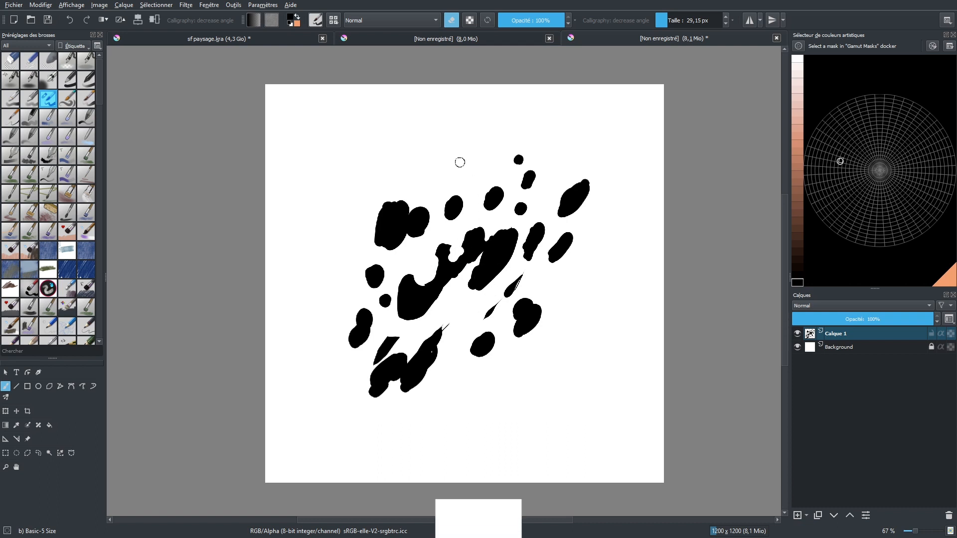
# Refine the shape with further erasing and painting strokes on the lower marks
pyautogui.press('e')
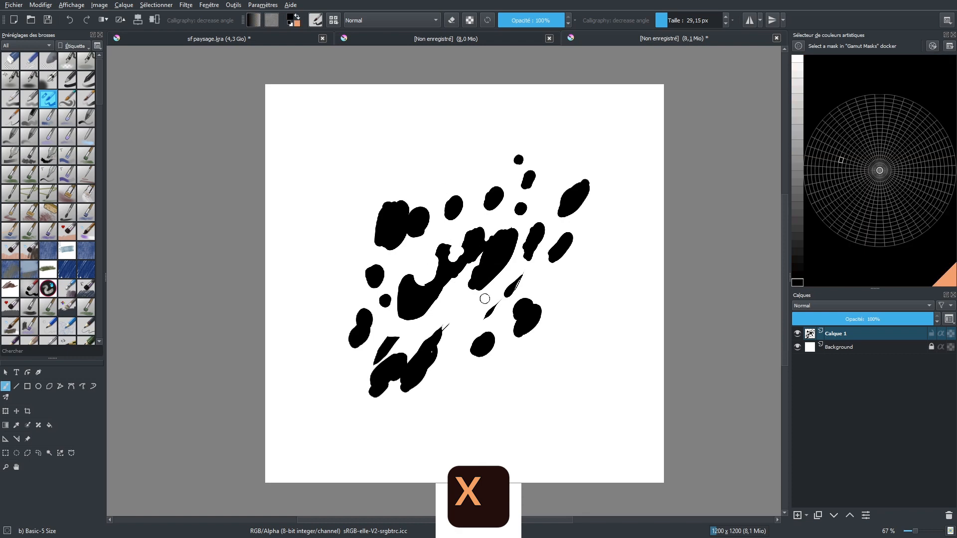
pyautogui.press('e')
pyautogui.moveTo(451, 241)
pyautogui.mouseDown()
pyautogui.moveTo(455, 259)
pyautogui.moveTo(473, 255)
pyautogui.moveTo(448, 258)
pyautogui.moveTo(475, 258)
pyautogui.mouseUp()
pyautogui.press('e')
pyautogui.moveTo(445, 326); pyautogui.dragTo(435, 342)
pyautogui.moveTo(390, 347); pyautogui.dragTo(378, 366)
pyautogui.press('e')
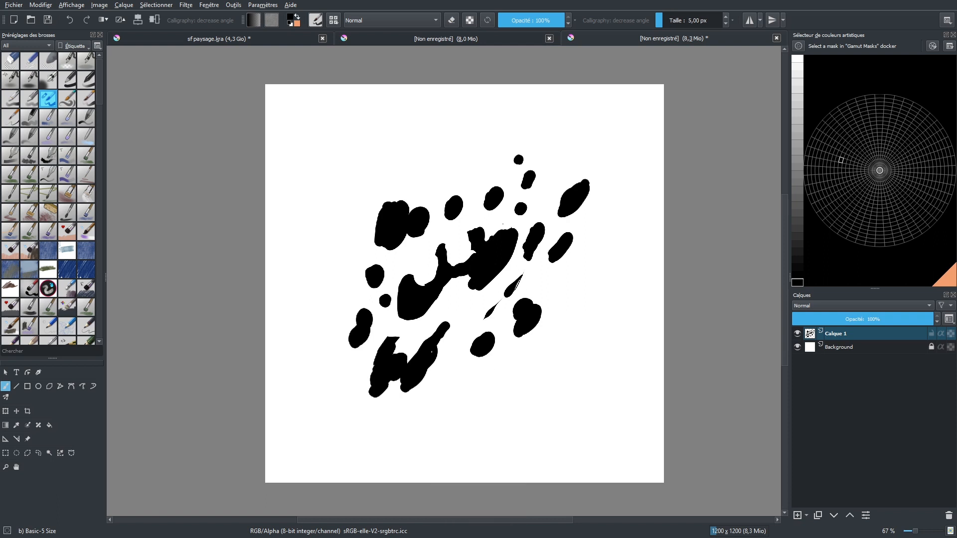
# Create a predefined brush tip stamp from the canvas named super tampon
pyautogui.click(315, 20)
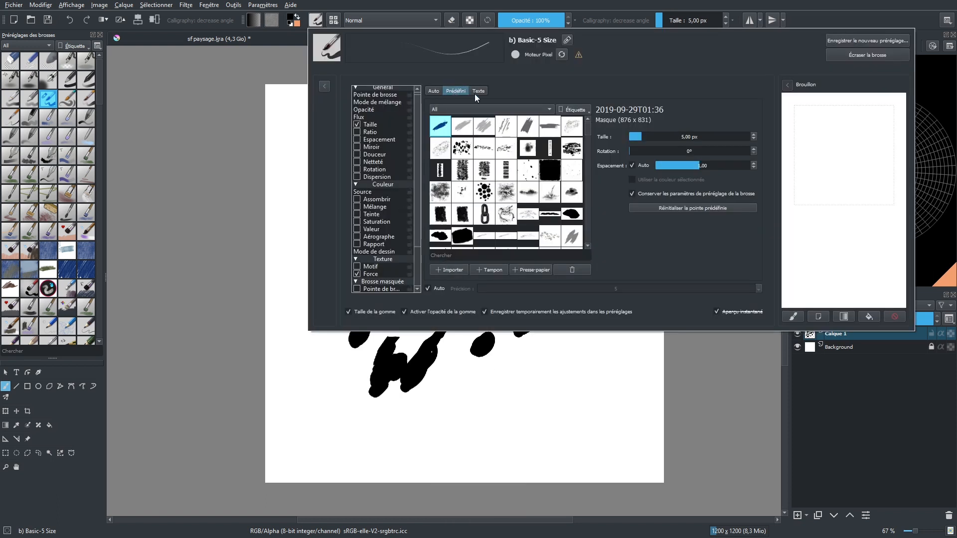
pyautogui.click(492, 270)
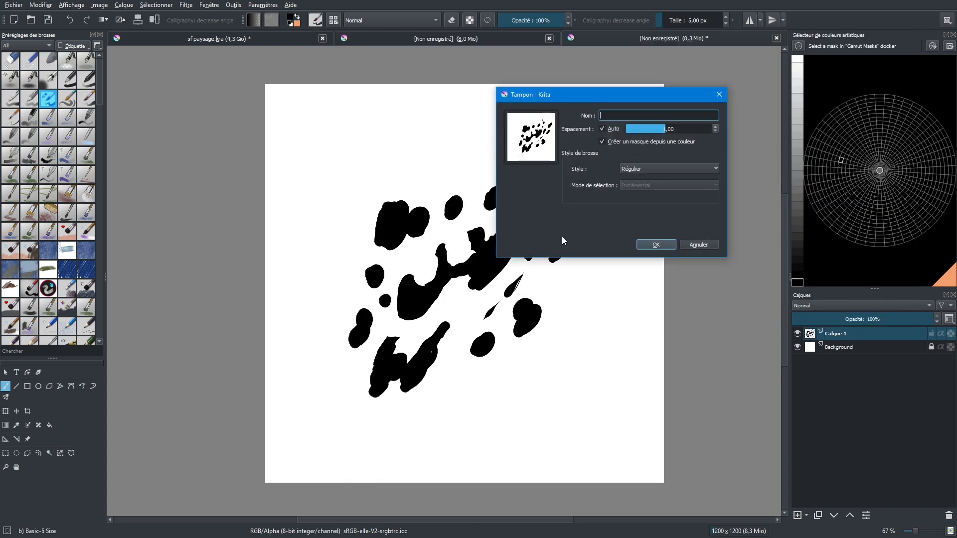
pyautogui.write('super tampon')
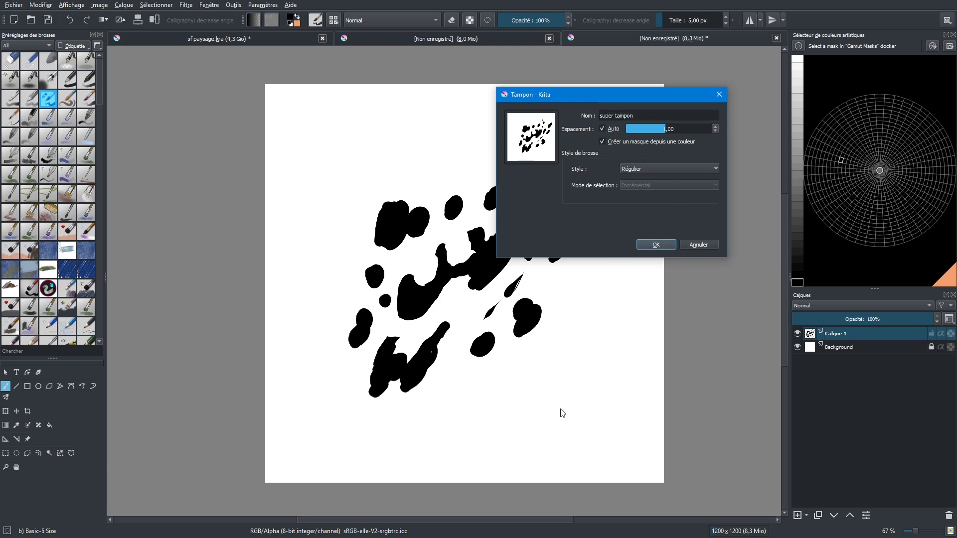
pyautogui.click(650, 244)
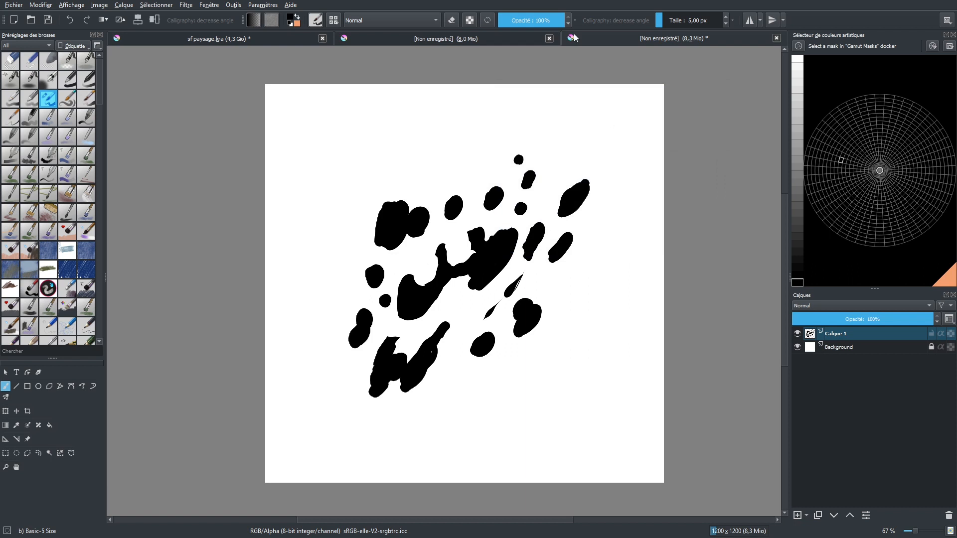
# Switch to the blank 1920 × 1080 document and set the super tampon brush to about 187 px, testing it on the scratchpad
pyautogui.click(455, 42)
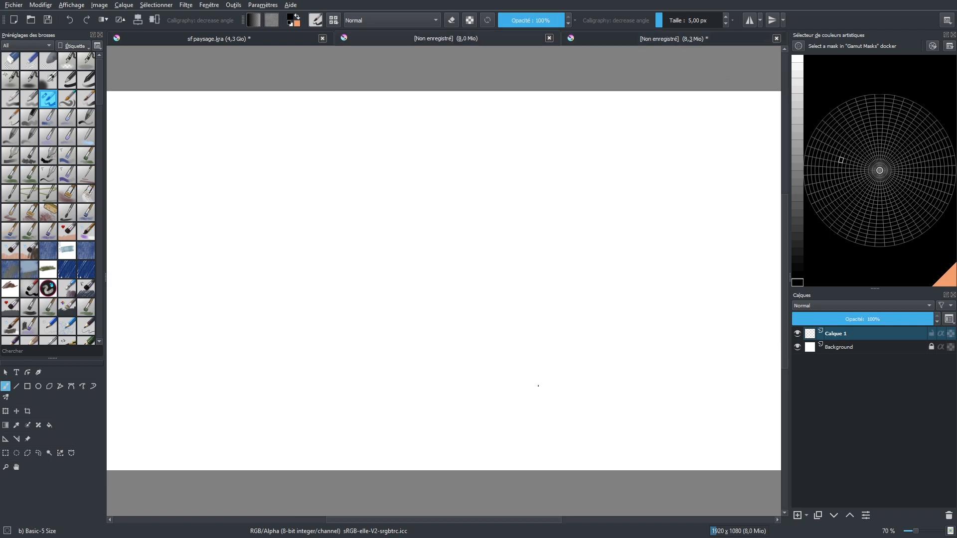
pyautogui.scroll(-1, 513, 384)
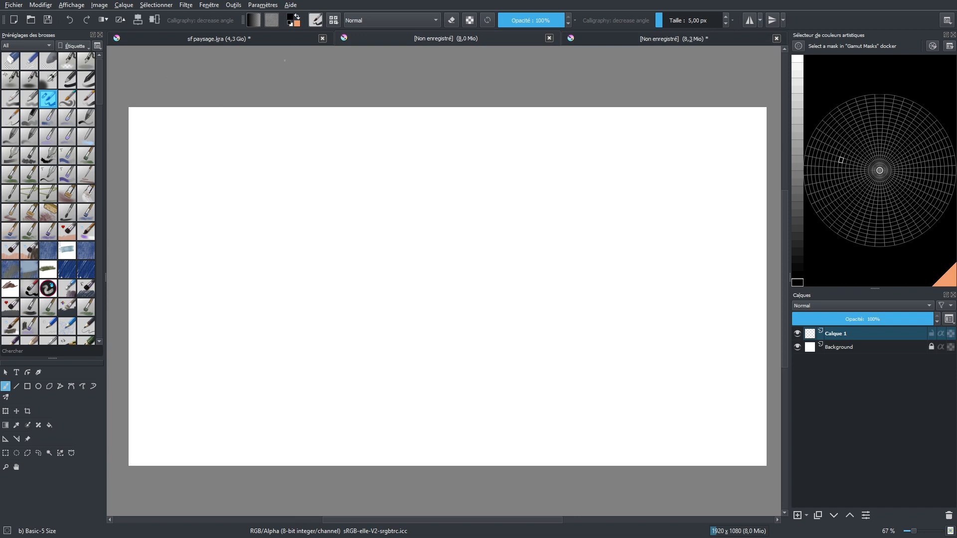
pyautogui.click(325, 21)
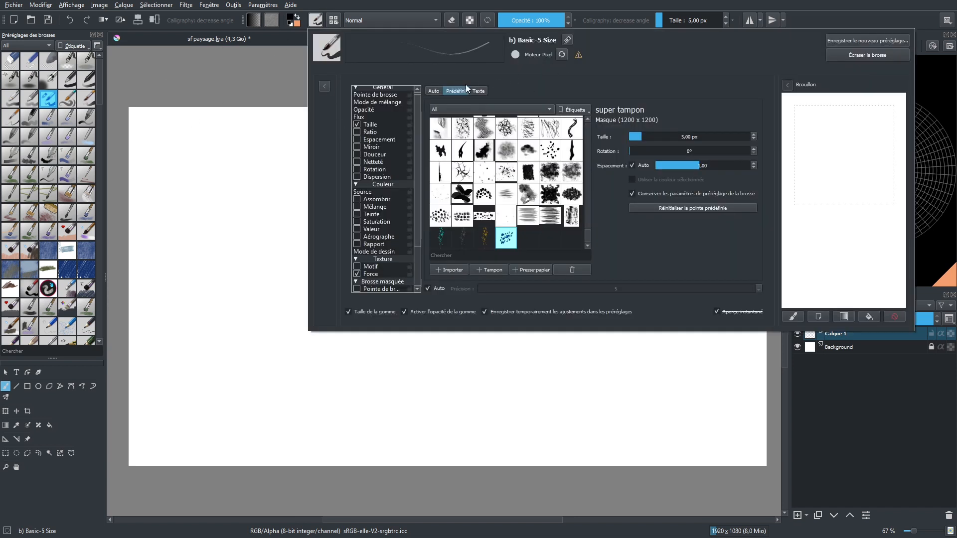
pyautogui.moveTo(839, 162)
pyautogui.mouseDown()
pyautogui.moveTo(802, 213)
pyautogui.moveTo(811, 217)
pyautogui.mouseUp()
pyautogui.moveTo(656, 136); pyautogui.dragTo(669, 134)
pyautogui.moveTo(825, 148)
pyautogui.mouseDown()
pyautogui.moveTo(815, 199)
pyautogui.moveTo(849, 208)
pyautogui.moveTo(816, 259)
pyautogui.moveTo(850, 233)
pyautogui.mouseUp()
pyautogui.moveTo(867, 184)
pyautogui.mouseDown()
pyautogui.moveTo(812, 224)
pyautogui.moveTo(787, 174)
pyautogui.moveTo(792, 269)
pyautogui.moveTo(886, 249)
pyautogui.mouseUp()
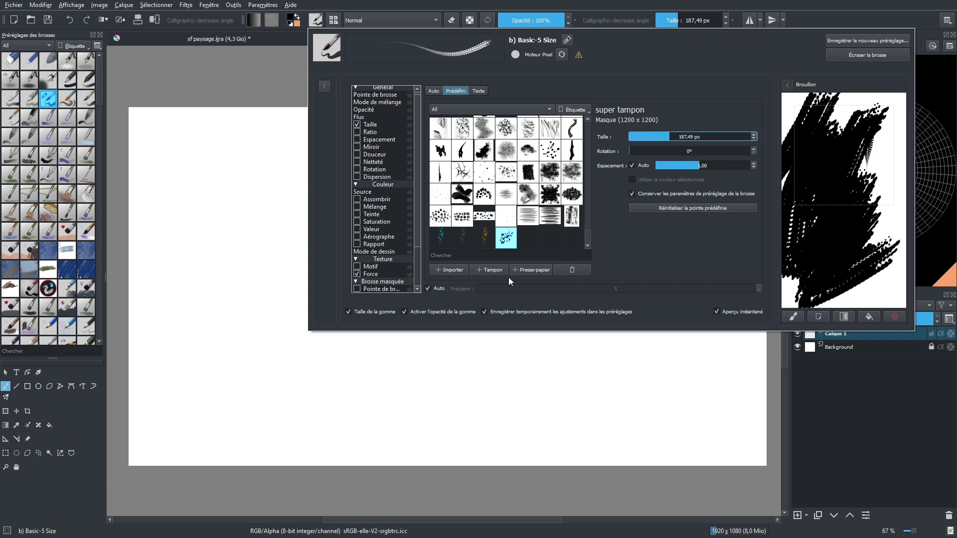
# Paint a test stroke on the blank canvas with the super tampon brush at about 103 px
pyautogui.click(281, 289)
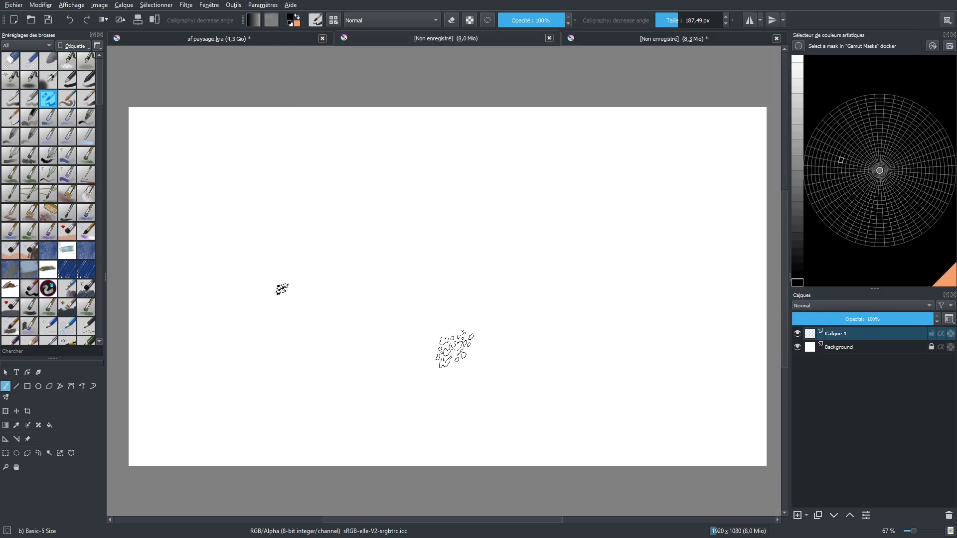
pyautogui.hotkey('ctrl', 'z')
pyautogui.keyDown('shift'); pyautogui.moveTo(475, 310); pyautogui.dragTo(456, 315); pyautogui.keyUp('shift')
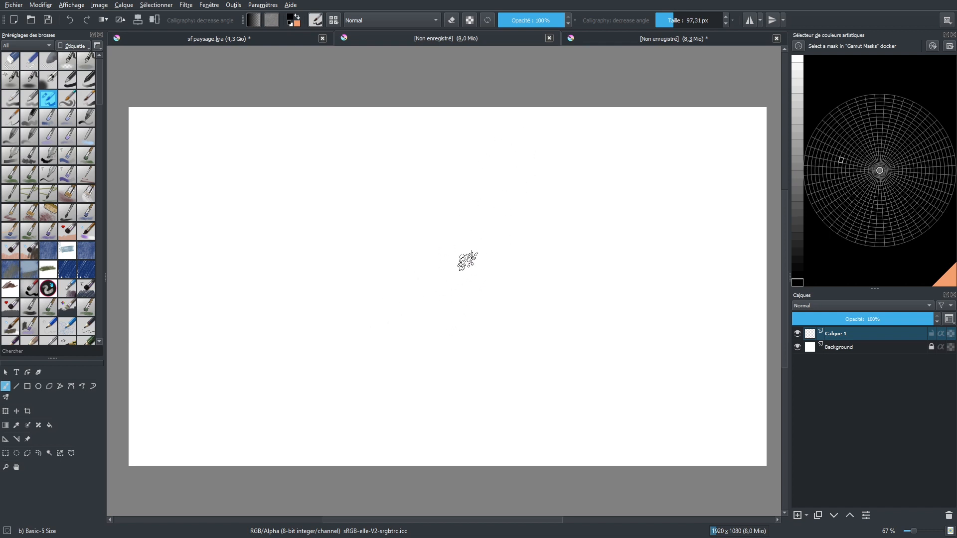
pyautogui.rightClick(511, 189)
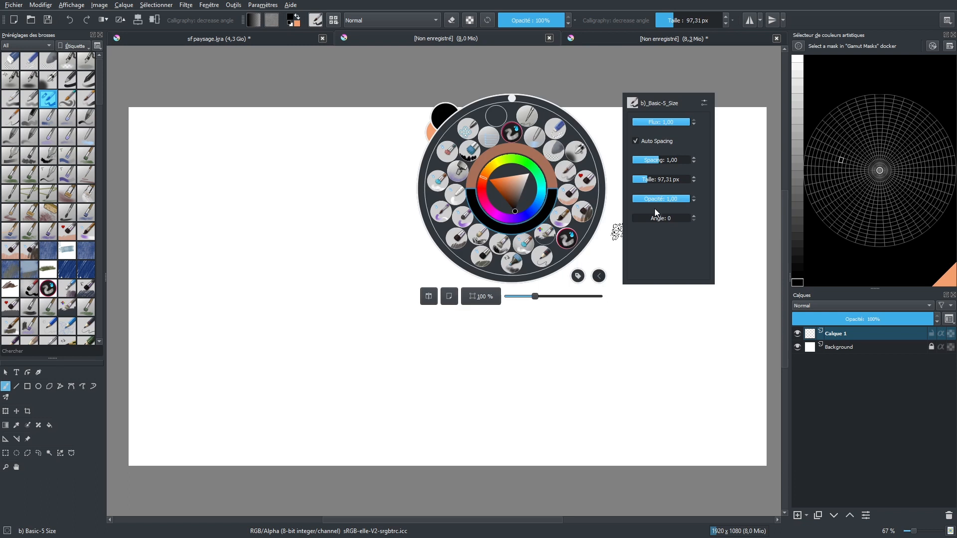
pyautogui.click(538, 354)
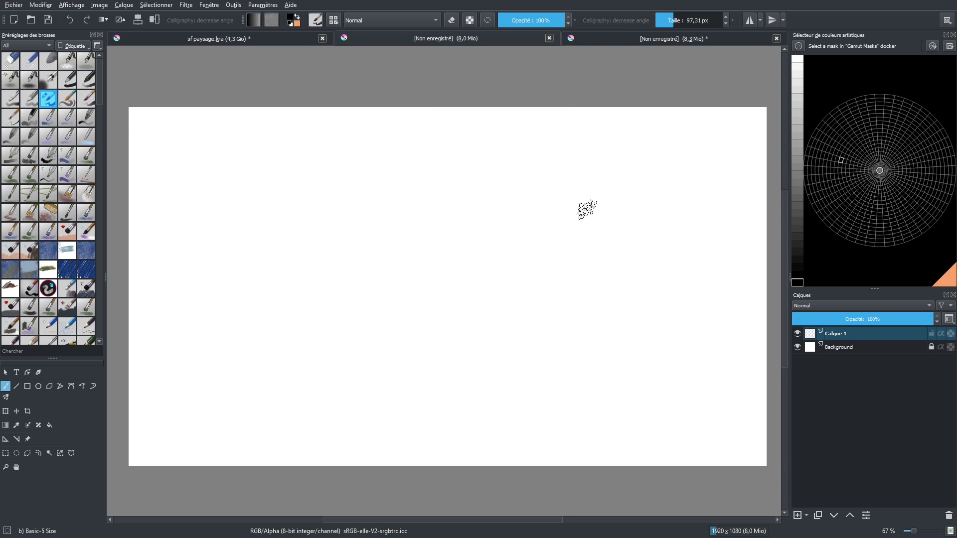
pyautogui.click(678, 19)
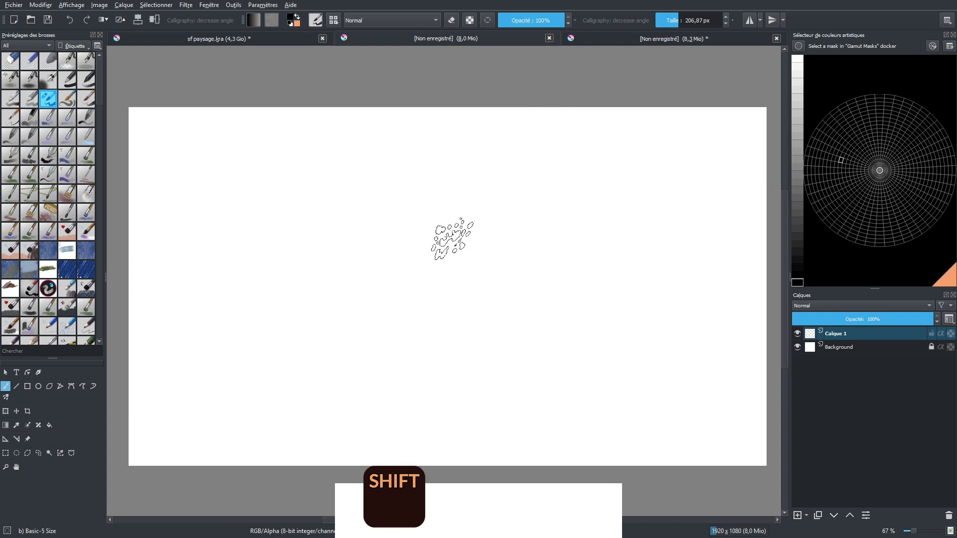
pyautogui.moveTo(454, 233)
pyautogui.mouseDown()
pyautogui.moveTo(498, 274)
pyautogui.moveTo(493, 284)
pyautogui.moveTo(497, 263)
pyautogui.moveTo(458, 263)
pyautogui.mouseUp()
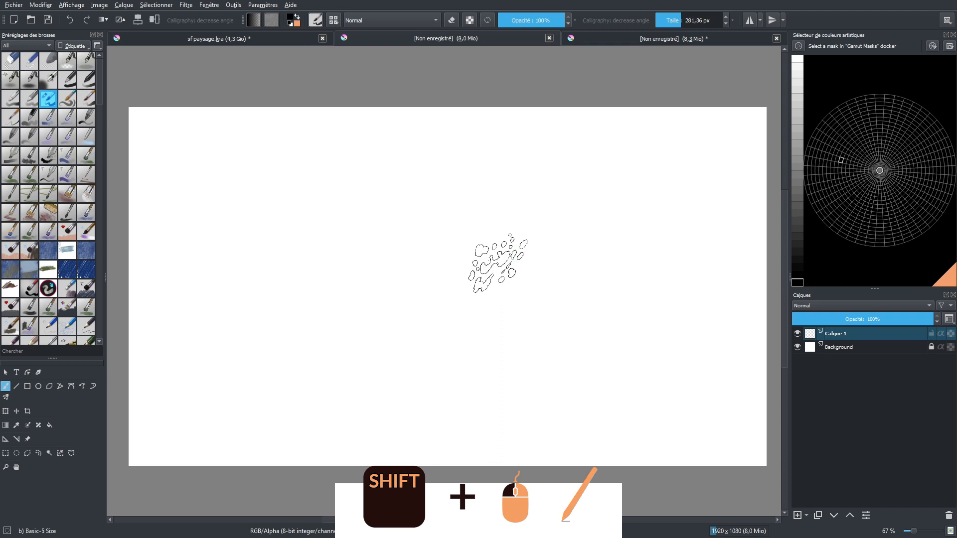
pyautogui.moveTo(459, 263)
pyautogui.mouseDown()
pyautogui.moveTo(482, 263)
pyautogui.moveTo(441, 264)
pyautogui.mouseUp()
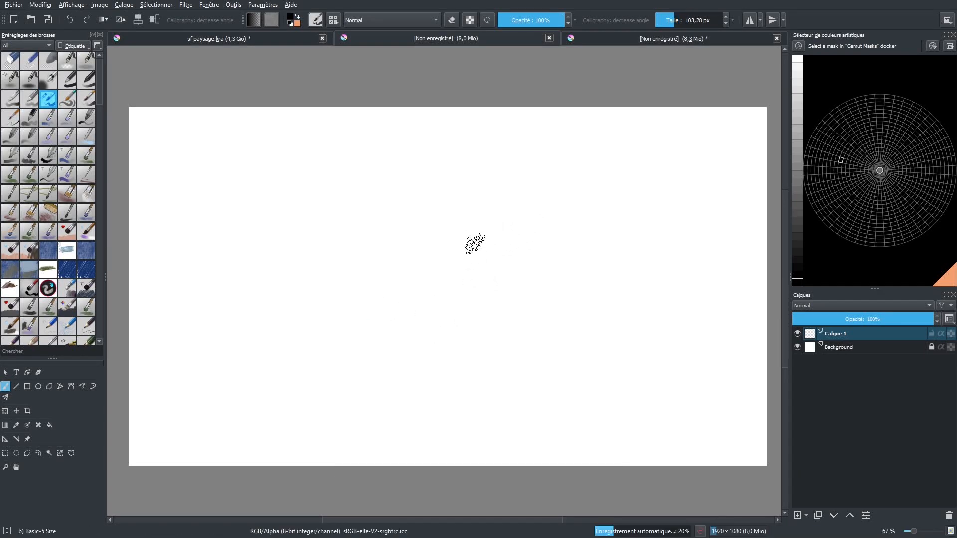
pyautogui.moveTo(479, 236)
pyautogui.mouseDown()
pyautogui.moveTo(441, 273)
pyautogui.moveTo(515, 253)
pyautogui.moveTo(474, 292)
pyautogui.moveTo(485, 304)
pyautogui.mouseUp()
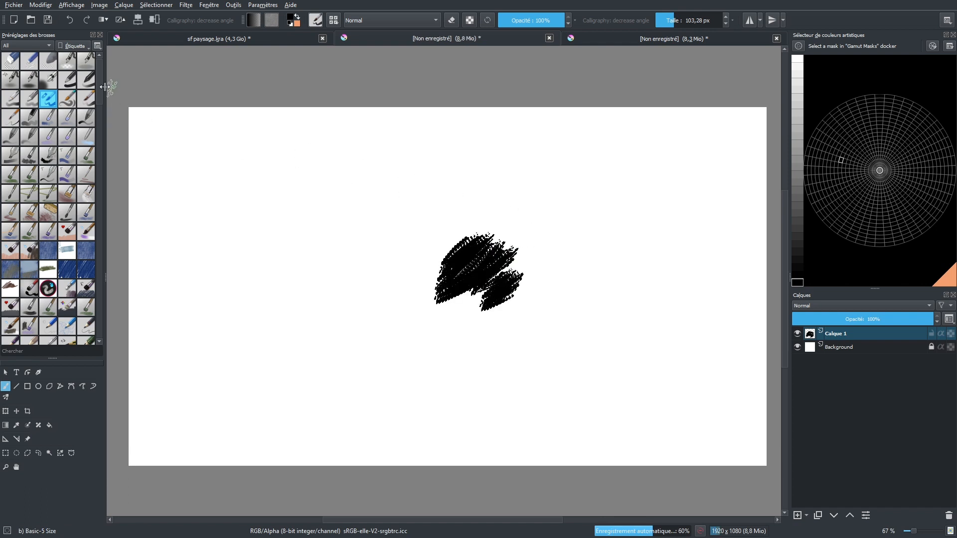
# Select the deevad 2e big brush flat preset and give it the super tampon predefined brush tip
pyautogui.scroll(-3, 98, 95)
pyautogui.scroll(3, 97, 95)
pyautogui.moveTo(97, 88); pyautogui.dragTo(96, 129)
pyautogui.click(86, 226)
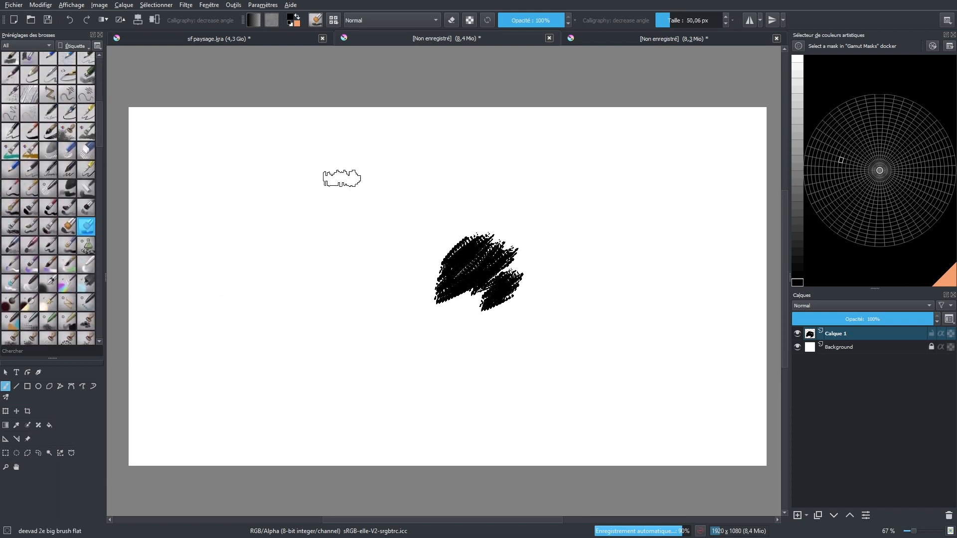
pyautogui.click(315, 20)
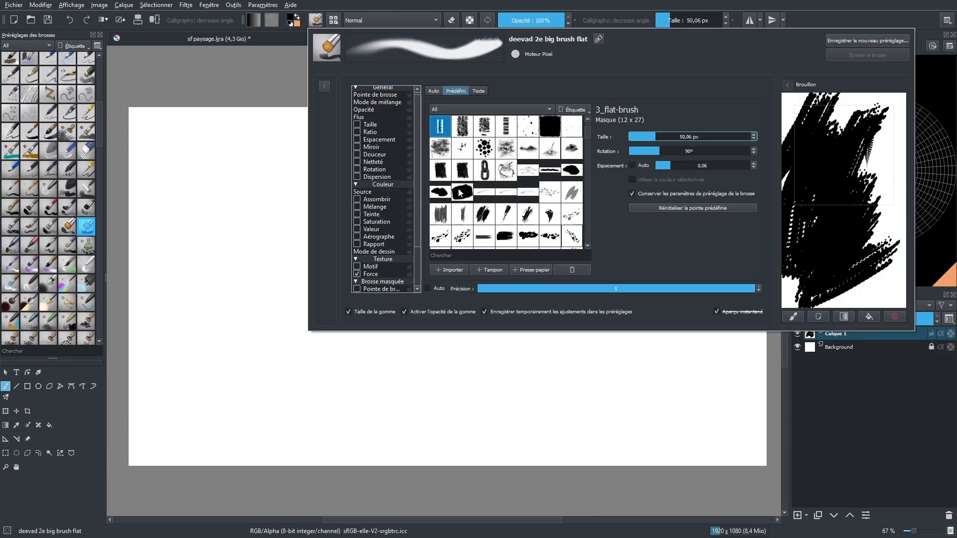
pyautogui.moveTo(588, 130); pyautogui.dragTo(587, 241)
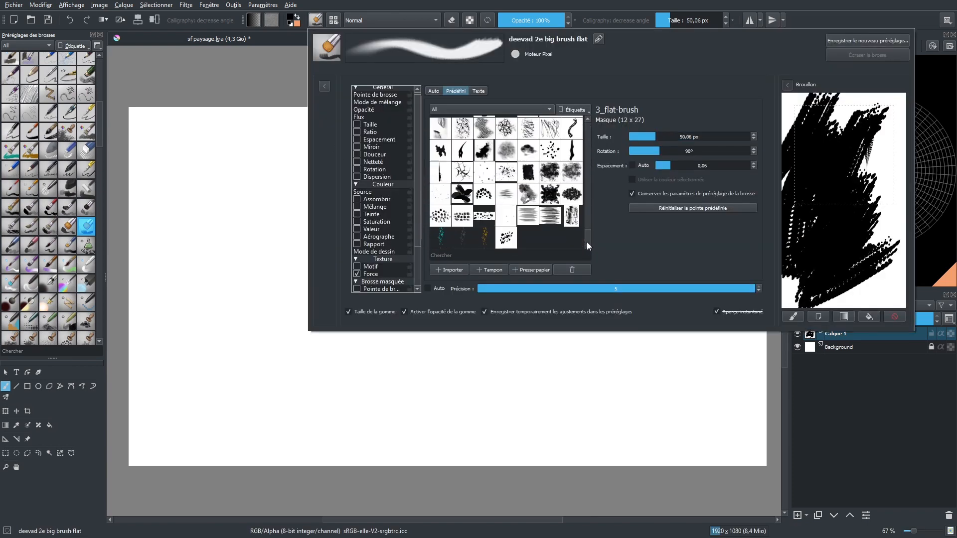
pyautogui.click(510, 238)
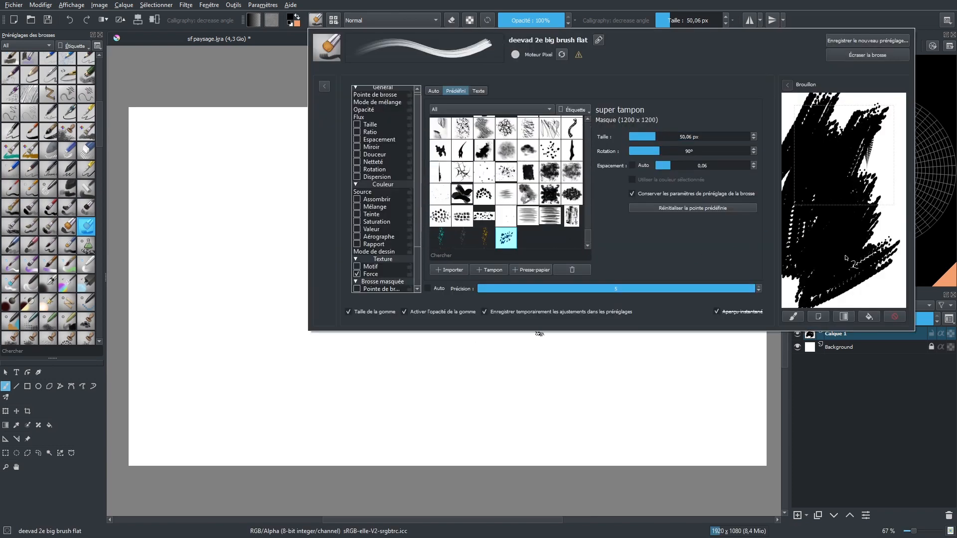
pyautogui.click(893, 316)
pyautogui.moveTo(831, 147)
pyautogui.mouseDown()
pyautogui.moveTo(798, 199)
pyautogui.moveTo(838, 185)
pyautogui.moveTo(810, 245)
pyautogui.moveTo(826, 258)
pyautogui.mouseUp()
pyautogui.press('F5')
# Paint several black strokes with the modified flat brush below the first test marks
pyautogui.moveTo(547, 342)
pyautogui.mouseDown()
pyautogui.moveTo(526, 339)
pyautogui.moveTo(478, 379)
pyautogui.moveTo(531, 353)
pyautogui.moveTo(493, 388)
pyautogui.moveTo(536, 363)
pyautogui.moveTo(498, 404)
pyautogui.moveTo(555, 381)
pyautogui.moveTo(513, 409)
pyautogui.moveTo(562, 394)
pyautogui.mouseUp()
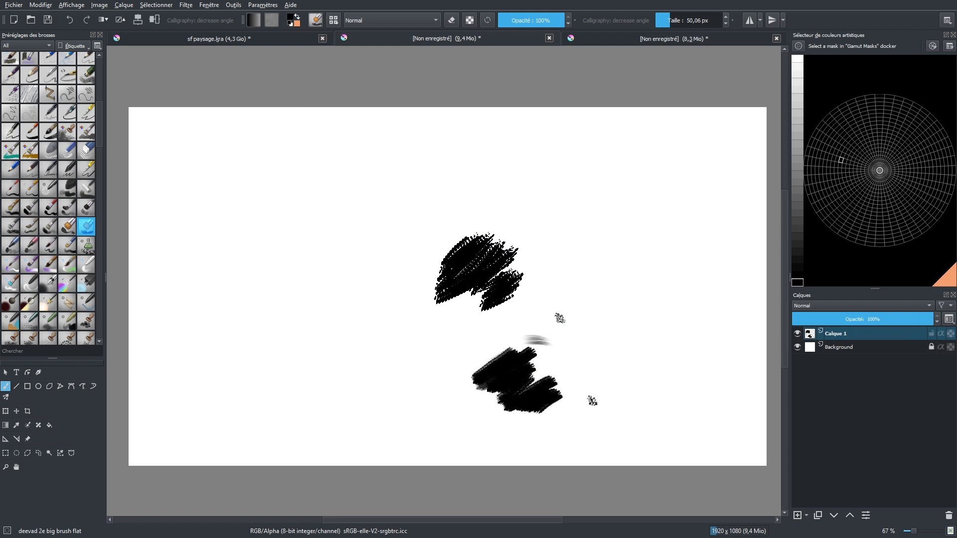
pyautogui.moveTo(496, 351)
pyautogui.mouseDown()
pyautogui.moveTo(478, 364)
pyautogui.moveTo(451, 333)
pyautogui.moveTo(469, 344)
pyautogui.moveTo(449, 364)
pyautogui.moveTo(493, 399)
pyautogui.mouseUp()
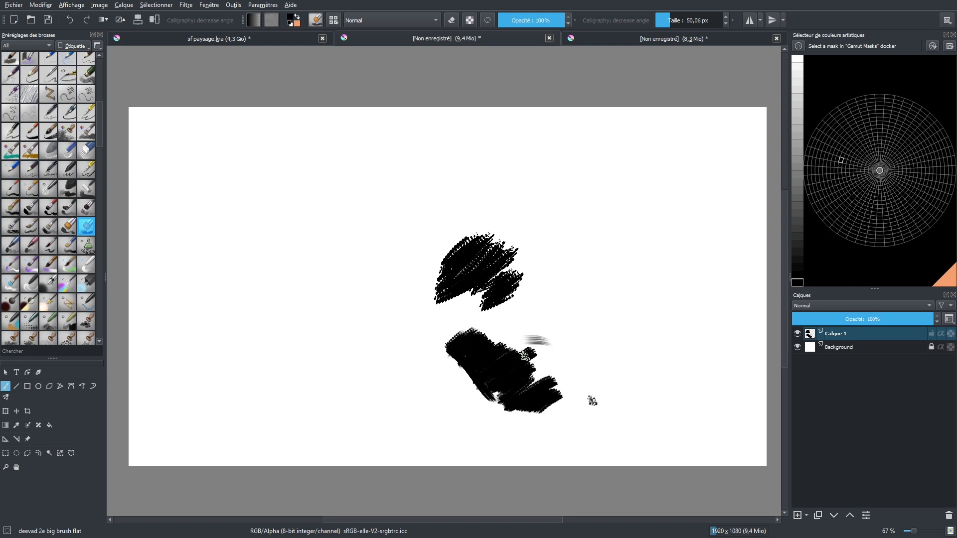
pyautogui.moveTo(524, 356)
pyautogui.mouseDown()
pyautogui.moveTo(541, 375)
pyautogui.moveTo(528, 387)
pyautogui.mouseUp()
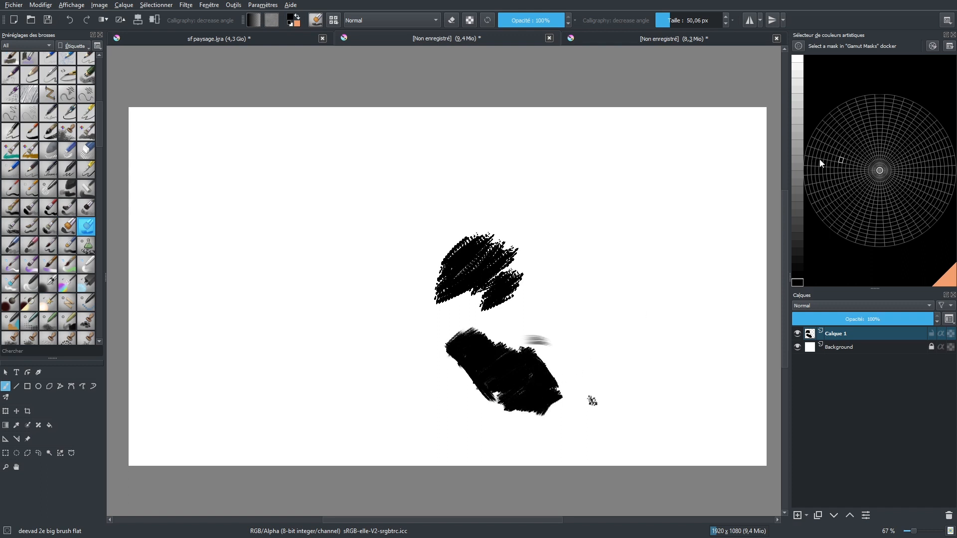
# Paint over the lower black shape with a mid gray and then a light gray tone
pyautogui.click(797, 151)
pyautogui.moveTo(450, 349)
pyautogui.mouseDown()
pyautogui.moveTo(469, 333)
pyautogui.moveTo(473, 348)
pyautogui.moveTo(457, 360)
pyautogui.moveTo(471, 369)
pyautogui.moveTo(490, 356)
pyautogui.moveTo(503, 379)
pyautogui.moveTo(491, 394)
pyautogui.moveTo(519, 383)
pyautogui.moveTo(523, 396)
pyautogui.mouseUp()
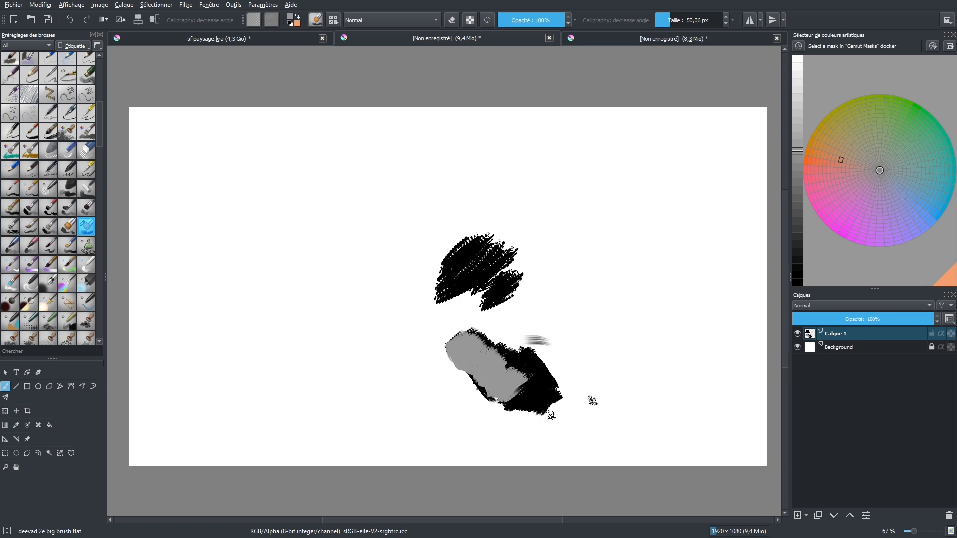
pyautogui.click(797, 112)
pyautogui.keyDown('shift'); pyautogui.moveTo(461, 347); pyautogui.dragTo(454, 347); pyautogui.keyUp('shift')
pyautogui.moveTo(454, 348)
pyautogui.mouseDown()
pyautogui.moveTo(464, 343)
pyautogui.moveTo(457, 355)
pyautogui.mouseUp()
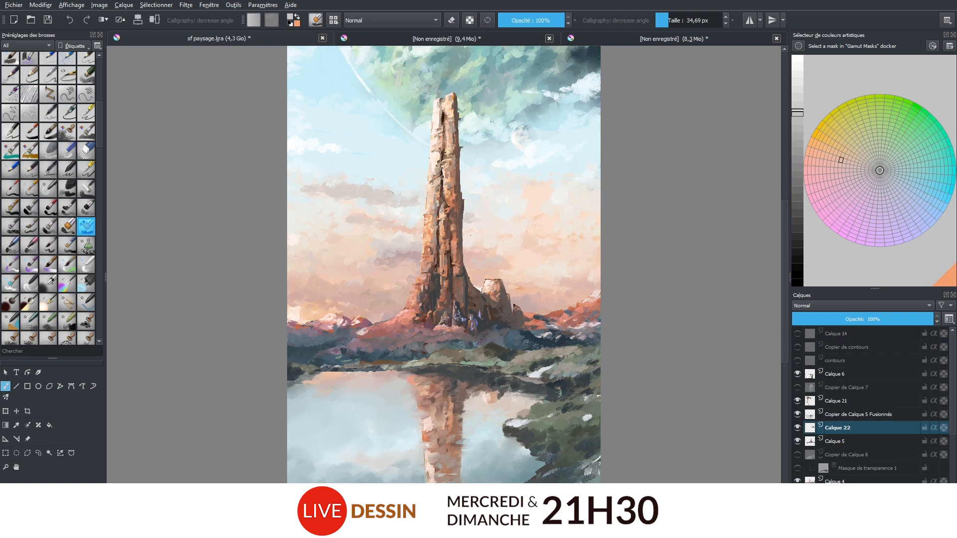
# Add a short dark stroke to the right of the gray-toned shape
pyautogui.scroll(-1, 467, 433)
pyautogui.scroll(1, 438, 431)
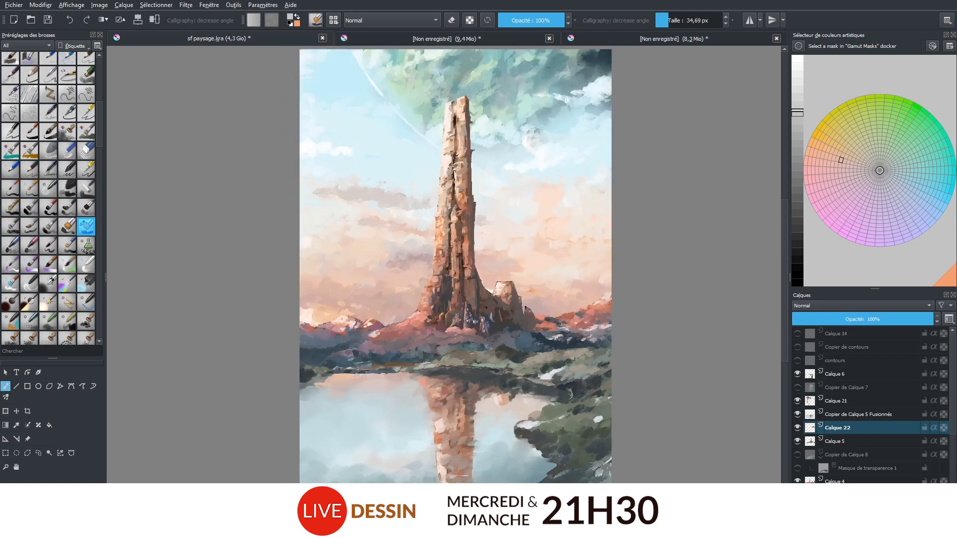
pyautogui.scroll(4, 454, 284)
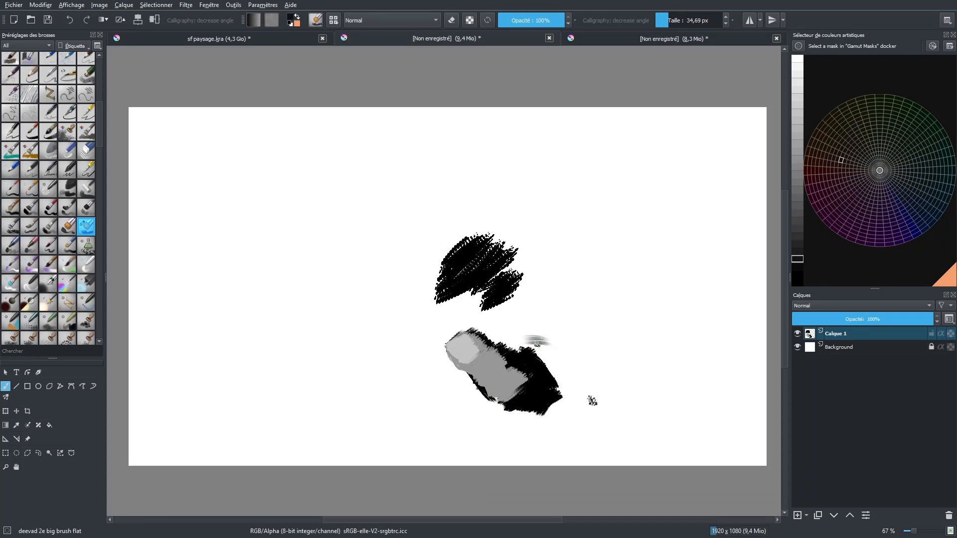
pyautogui.moveTo(536, 343); pyautogui.dragTo(559, 329)
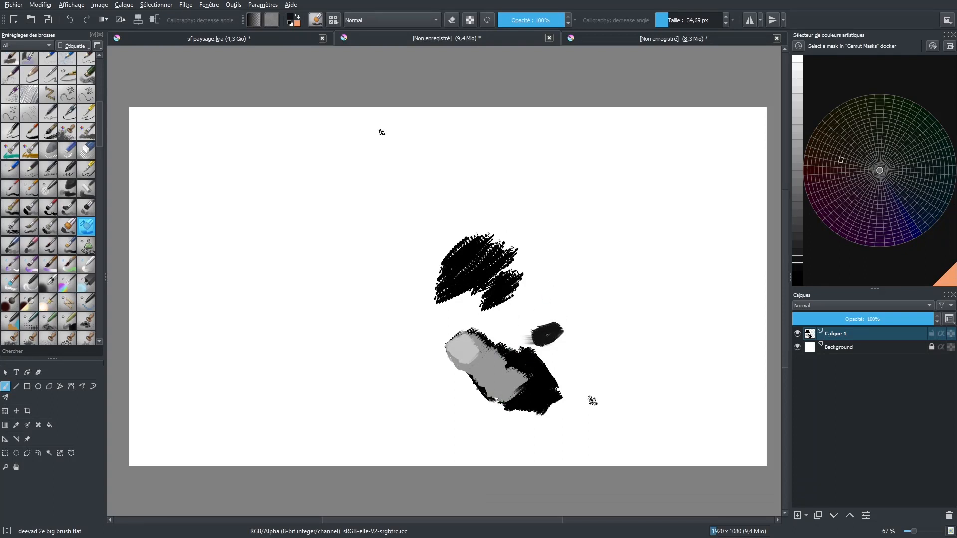
# Select the Bristle Tapered preset, apply the super tampon tip, and paint strokes to the left of the gray shape
pyautogui.moveTo(97, 123); pyautogui.dragTo(105, 95)
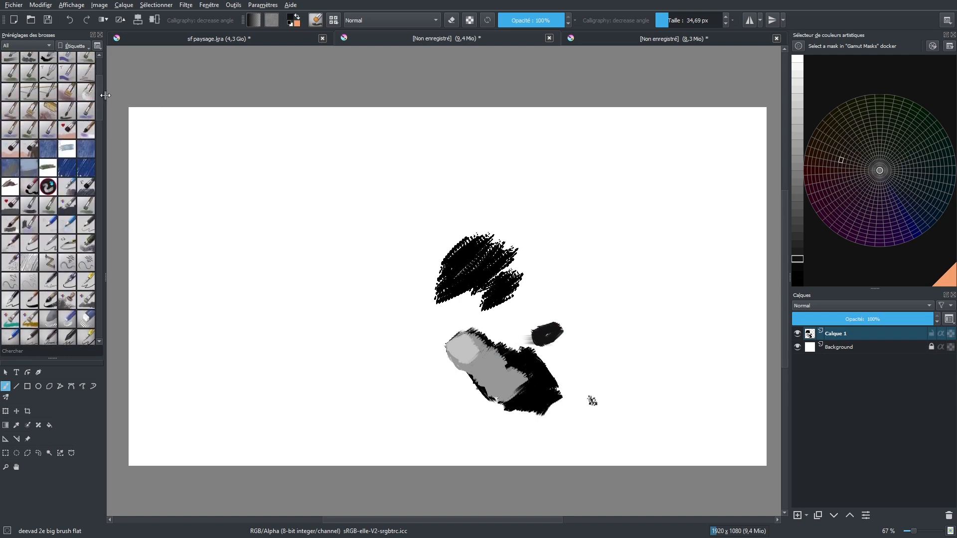
pyautogui.click(37, 106)
pyautogui.click(316, 20)
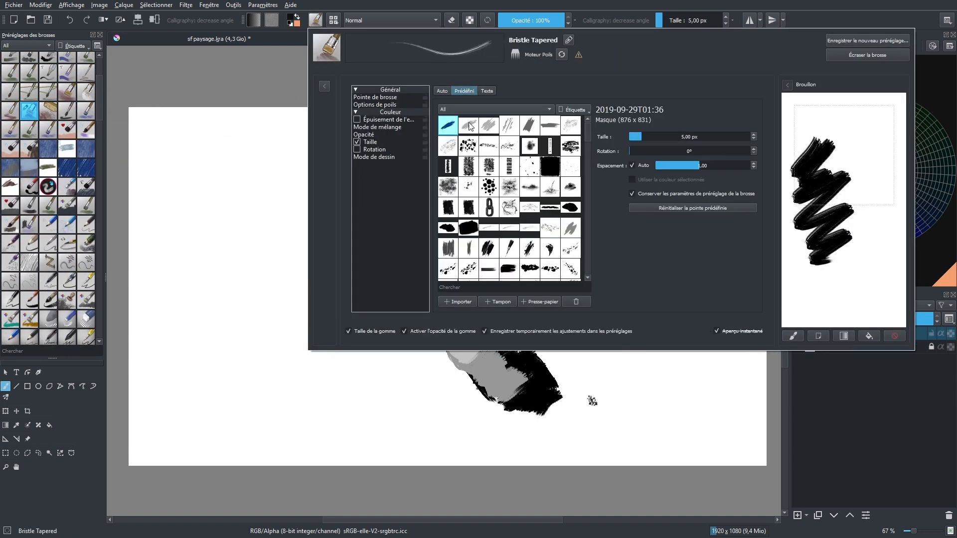
pyautogui.moveTo(587, 130); pyautogui.dragTo(586, 274)
pyautogui.click(508, 269)
pyautogui.click(413, 409)
pyautogui.moveTo(431, 359); pyautogui.dragTo(425, 377)
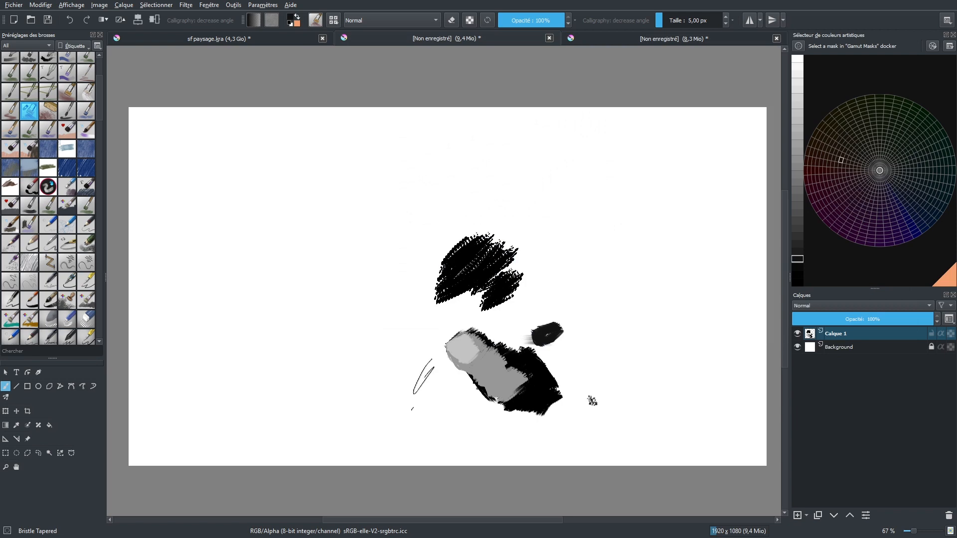
pyautogui.click(675, 20)
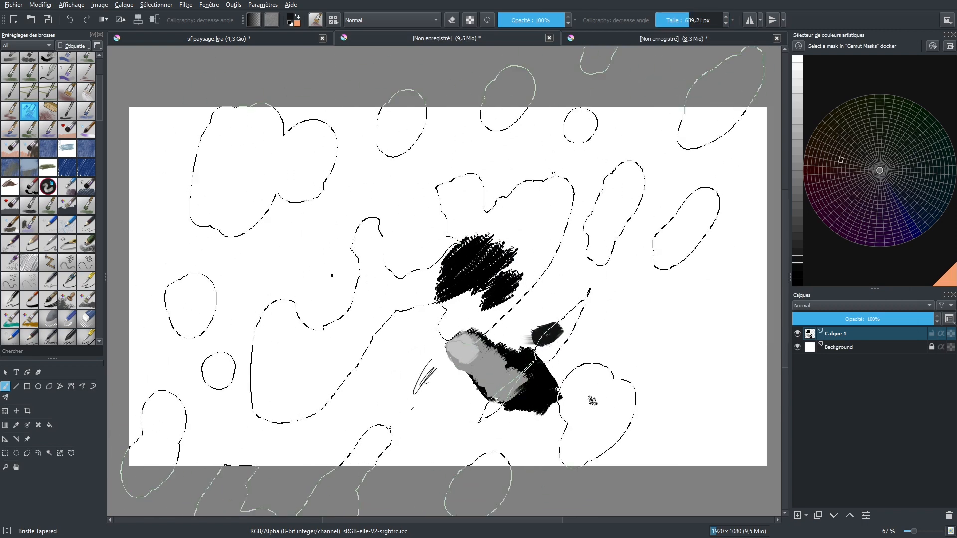
pyautogui.moveTo(399, 341); pyautogui.dragTo(481, 309)
pyautogui.moveTo(669, 19); pyautogui.dragTo(655, 20)
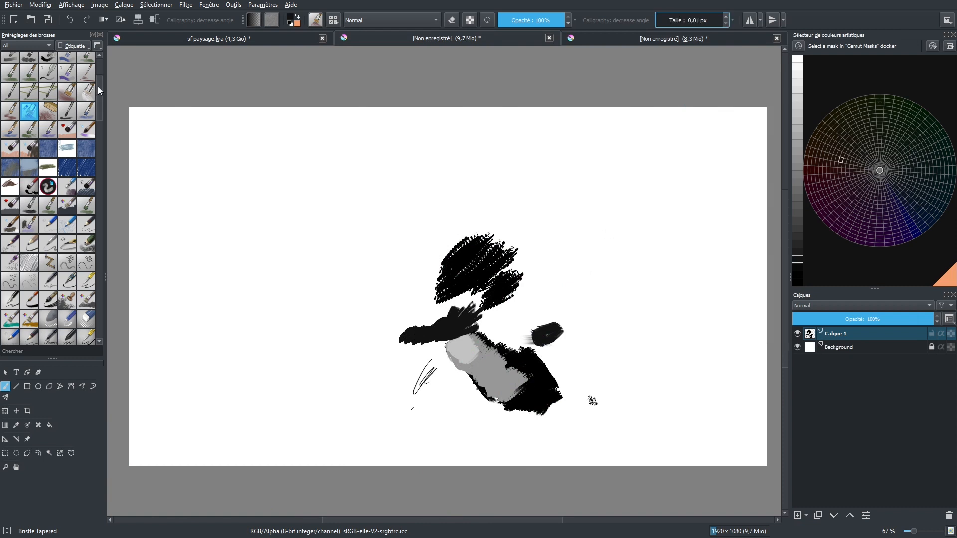
# Review the Basic-5 Size preset's settings and its super tampon tip in the brush editor
pyautogui.moveTo(98, 88); pyautogui.dragTo(99, 70)
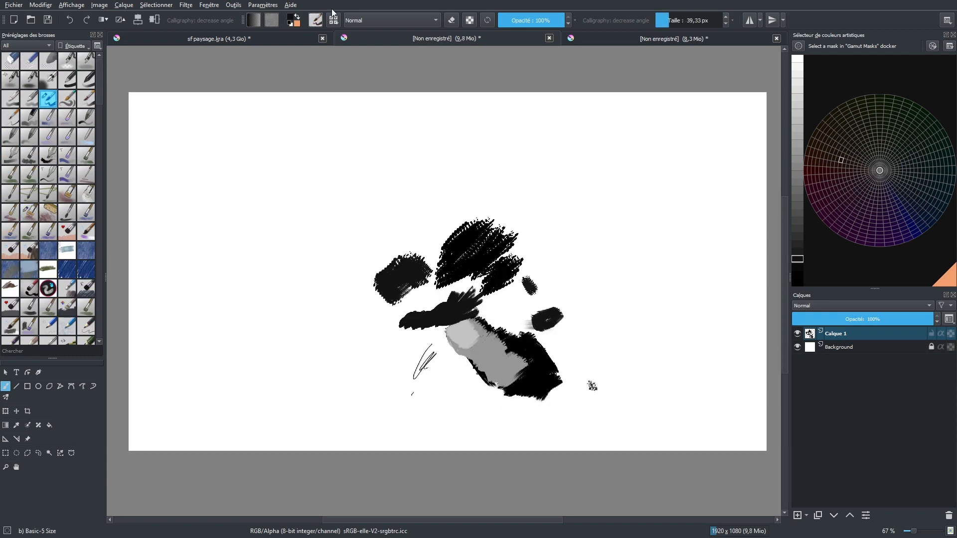
pyautogui.click(315, 21)
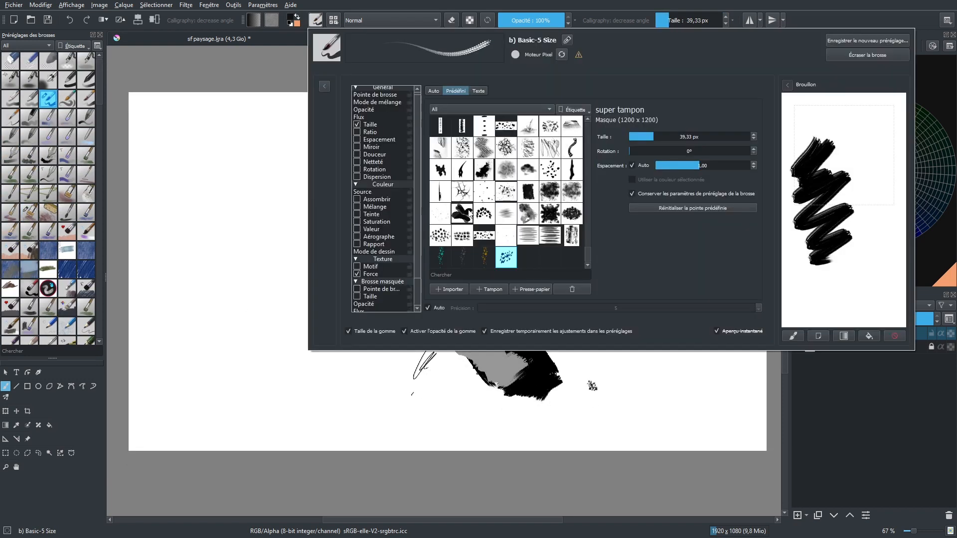
pyautogui.moveTo(416, 115)
pyautogui.mouseDown()
pyautogui.moveTo(415, 168)
pyautogui.moveTo(417, 102)
pyautogui.mouseUp()
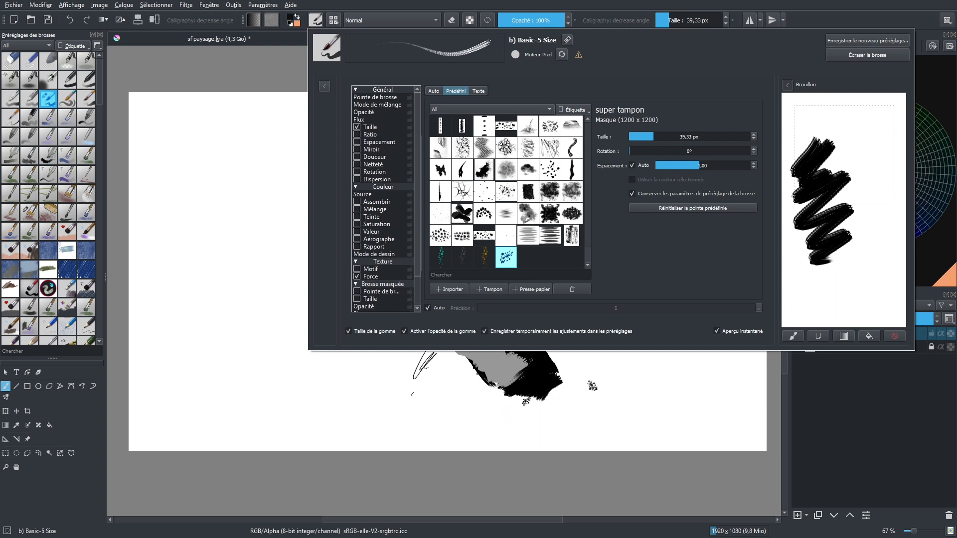
pyautogui.click(525, 401)
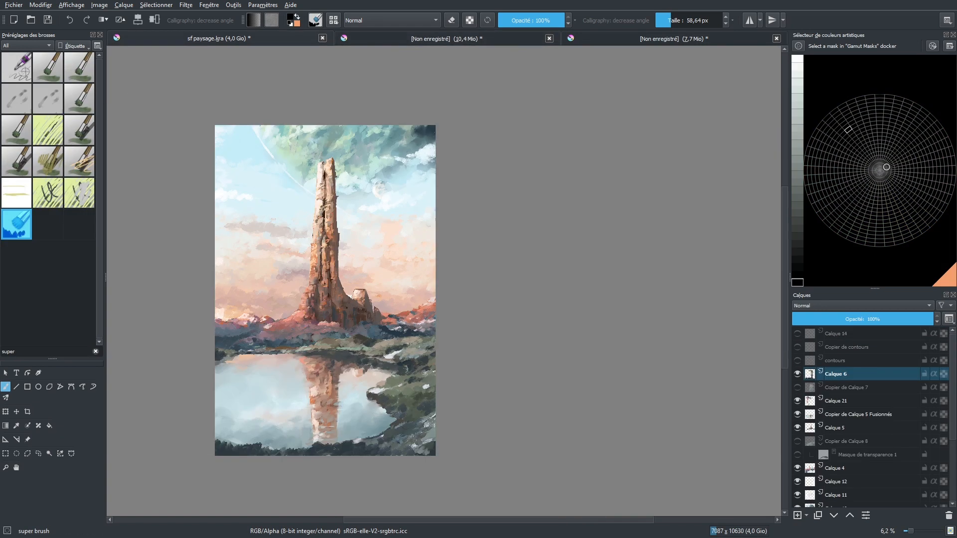
pyautogui.scroll(5, 313, 318)
pyautogui.scroll(-2, 314, 318)
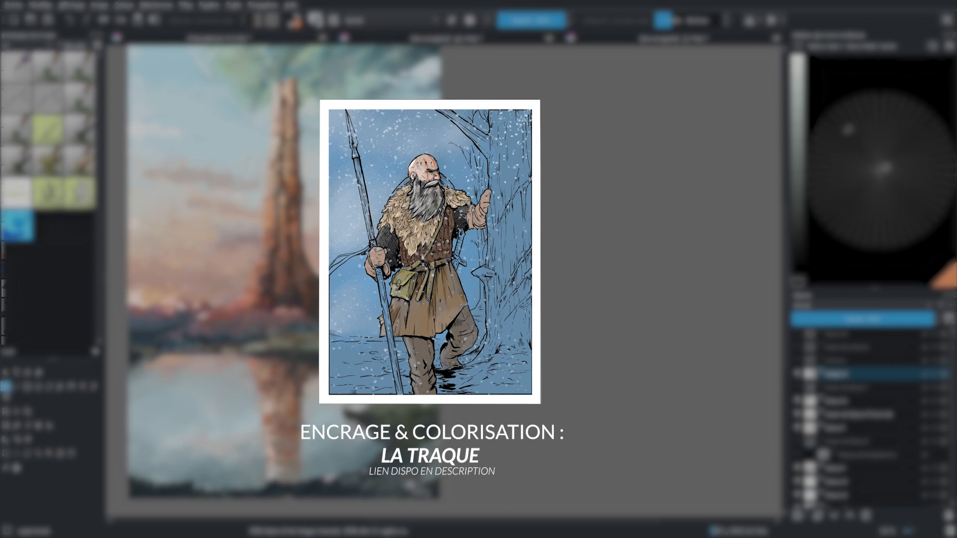
pyautogui.moveTo(475, 174); pyautogui.dragTo(558, 229)
pyautogui.scroll(-1, 572, 184)
pyautogui.scroll(1, 558, 230)
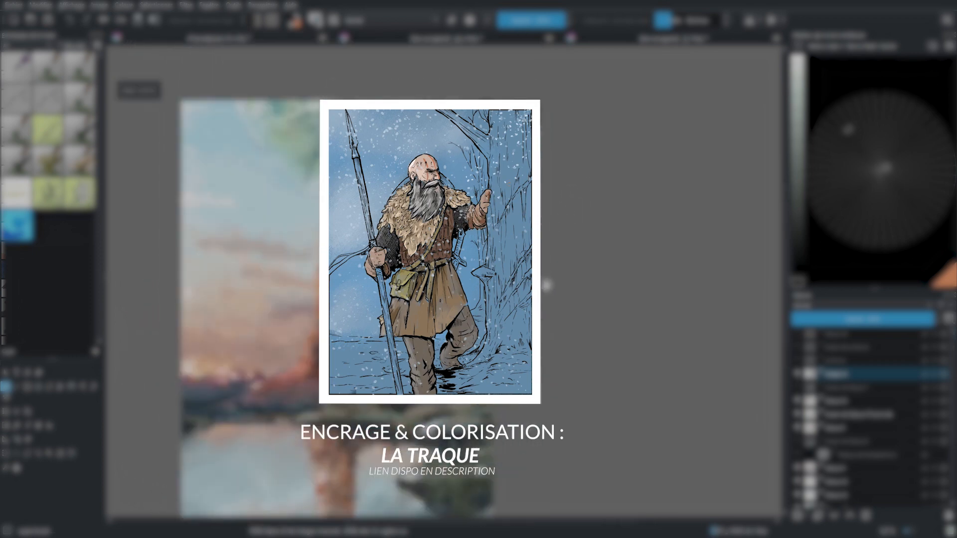
pyautogui.moveTo(546, 285); pyautogui.dragTo(602, 249)
pyautogui.scroll(-1, 613, 258)
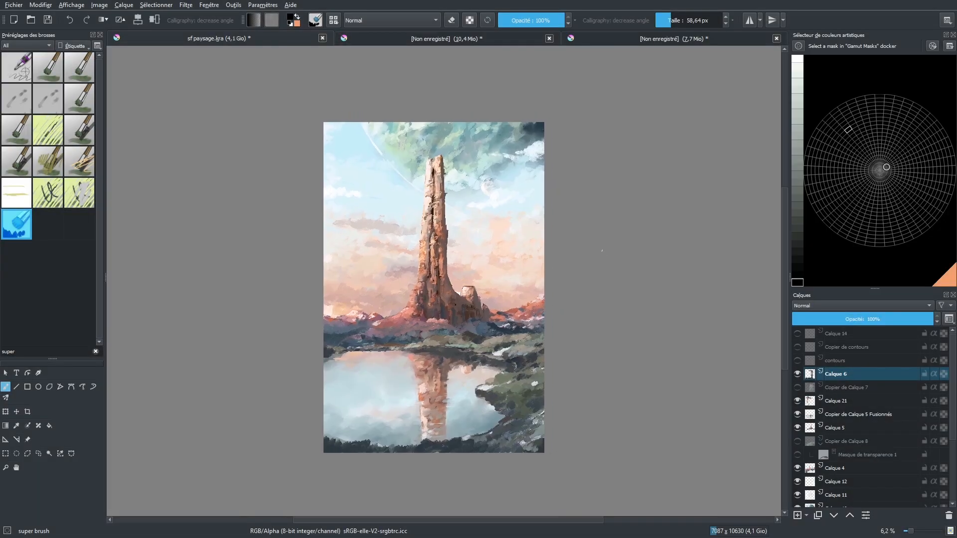